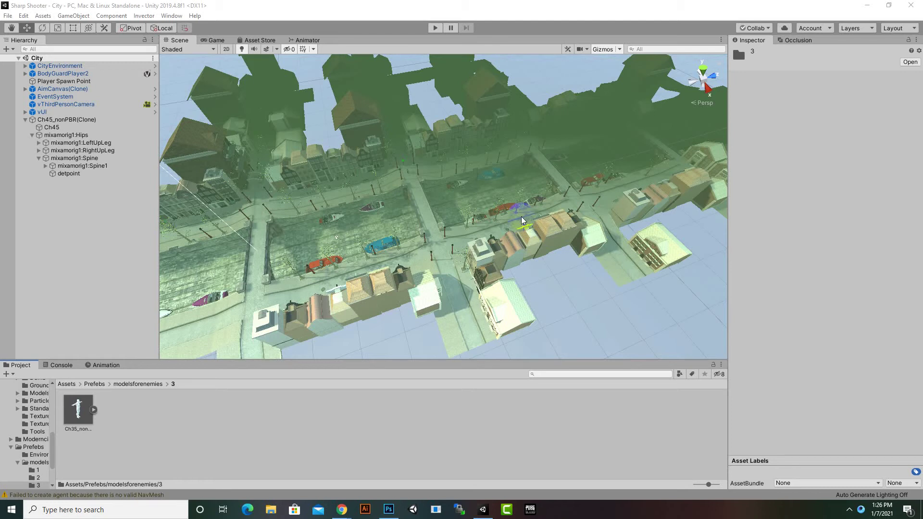
Examine the street crossing at the canal bridge where the player and enemy characters stand
scroll(522, 216, up, 5)
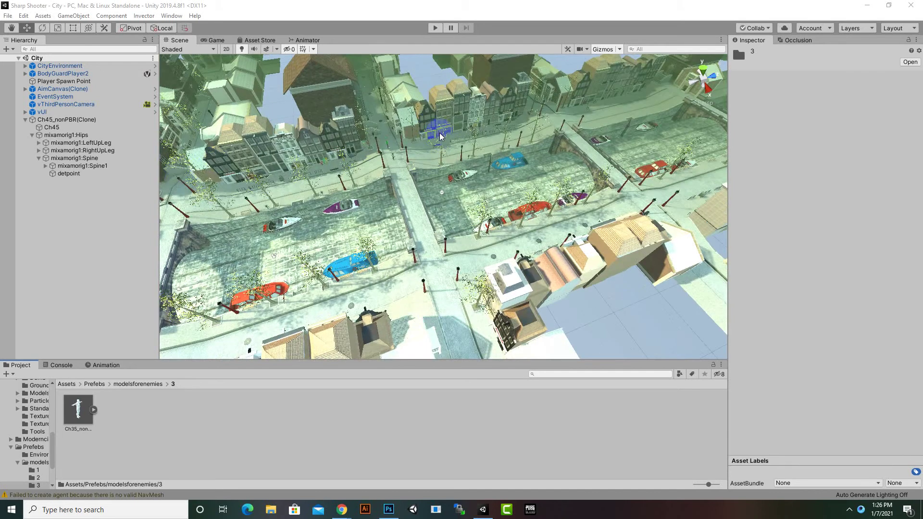
scroll(351, 150, up, 6)
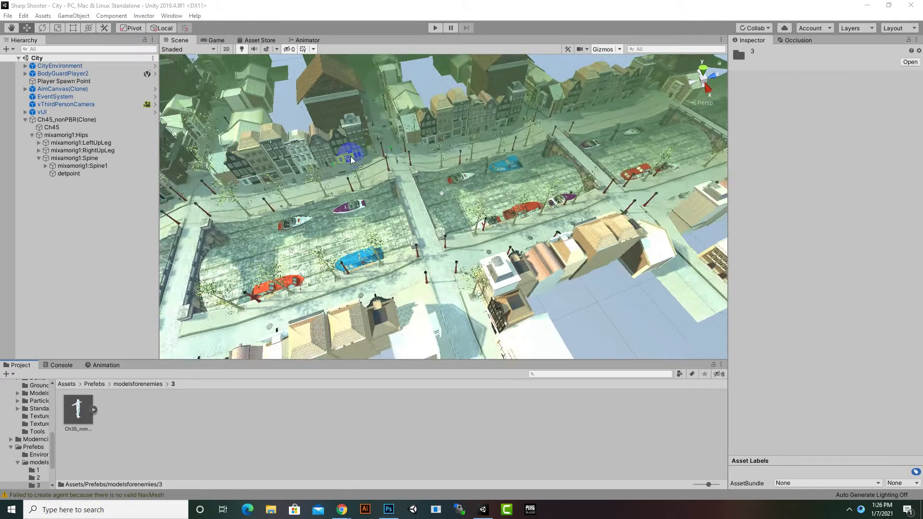
middle_drag(554, 187, 576, 192)
scroll(576, 193, up, 5)
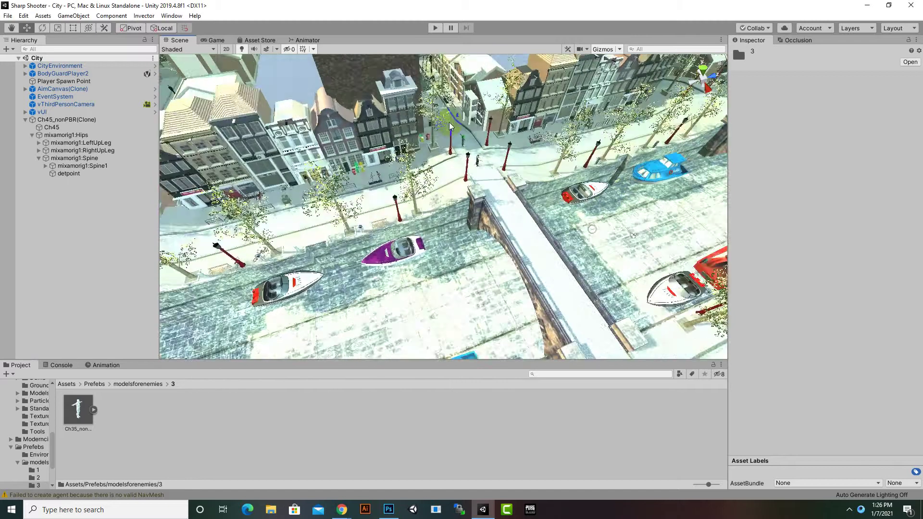
scroll(509, 124, up, 1)
middle_drag(509, 124, 461, 179)
scroll(462, 179, up, 3)
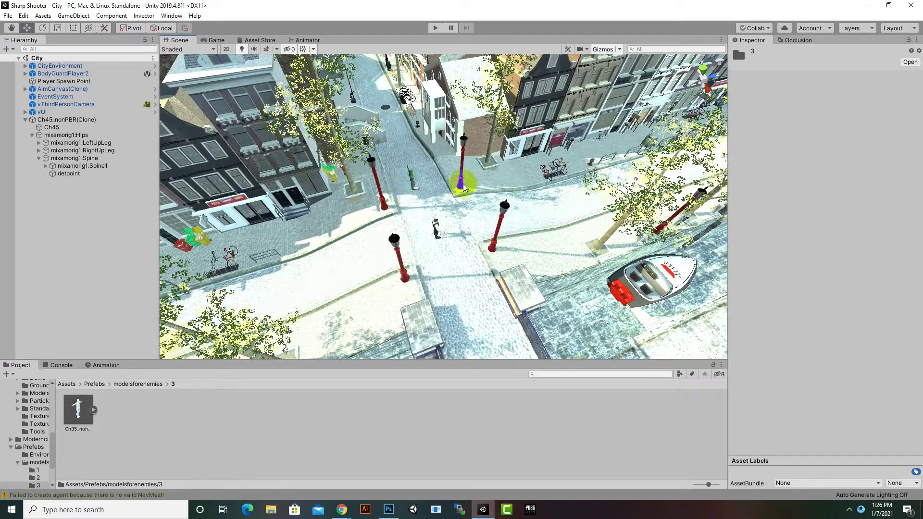
scroll(462, 180, up, 2)
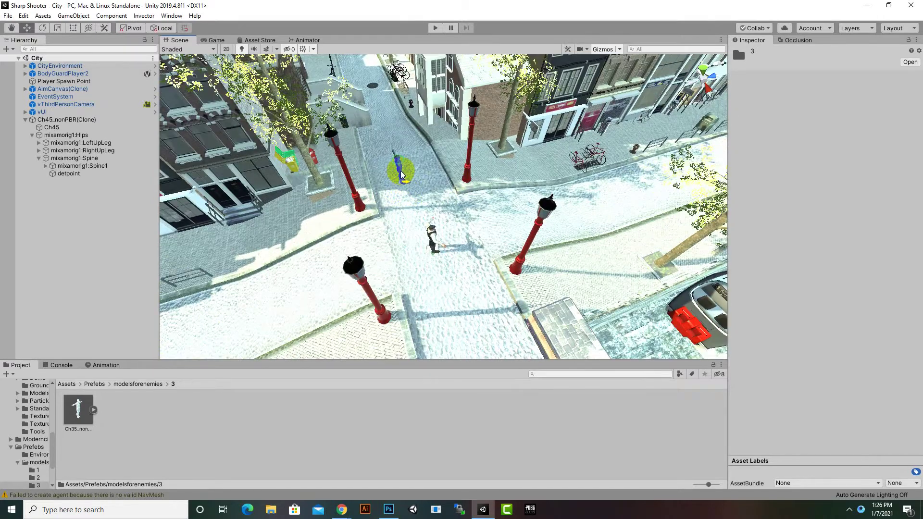
middle_drag(401, 176, 452, 166)
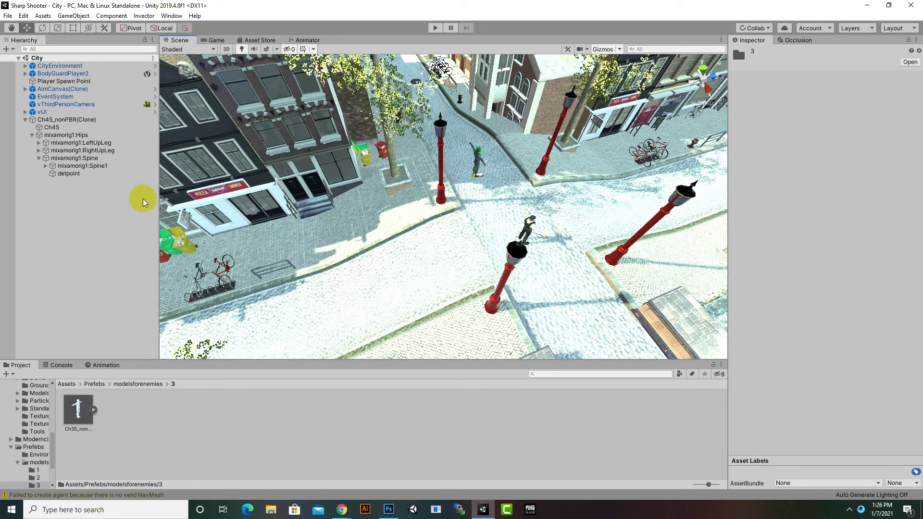
Add the Enemy layer to the Damage Layer in the Shooter Manager of BodyGuardPlayer2
click(25, 120)
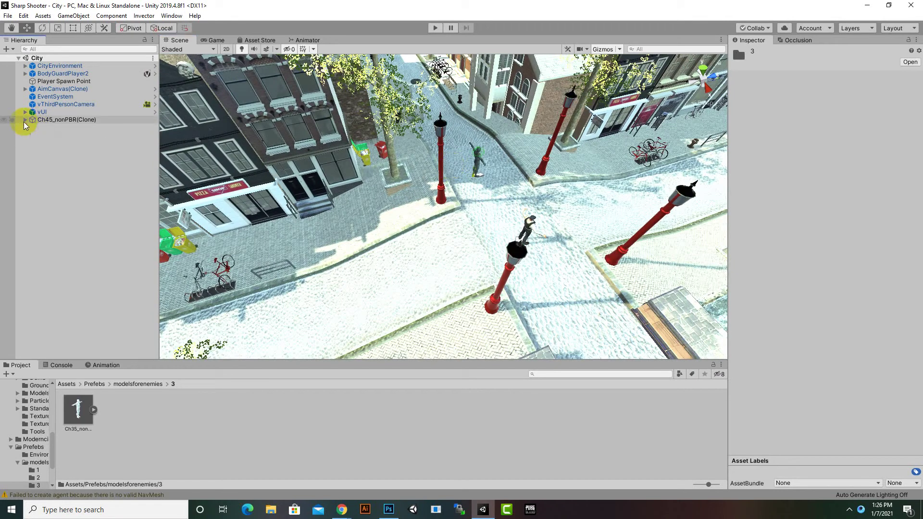
click(57, 75)
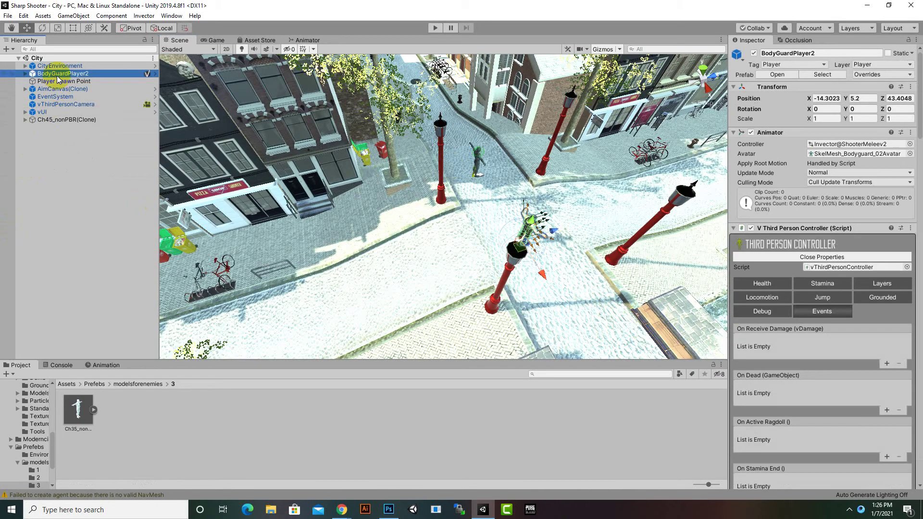
click(877, 299)
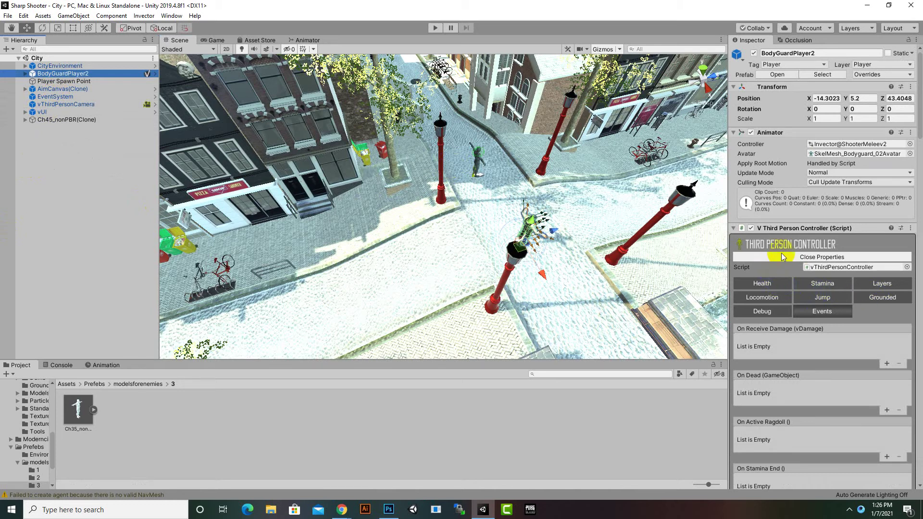
scroll(799, 216, down, 5)
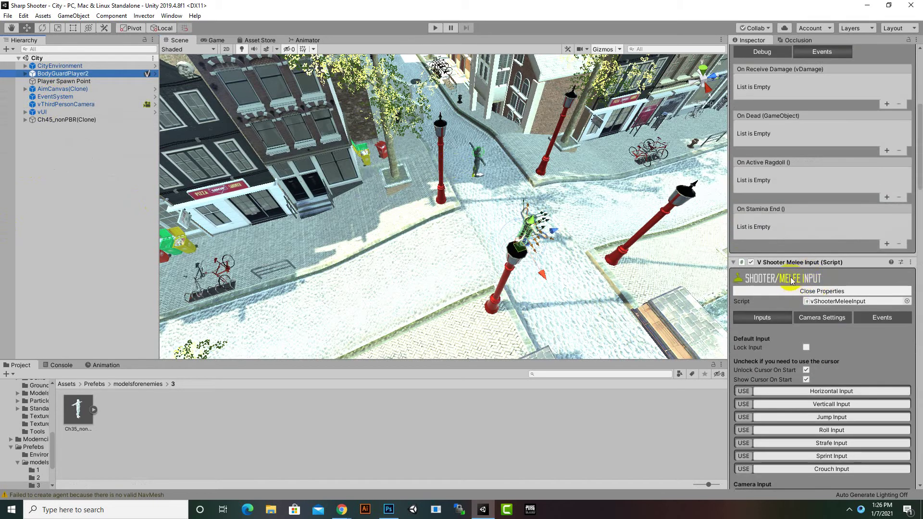
scroll(794, 275, down, 10)
scroll(800, 258, down, 2)
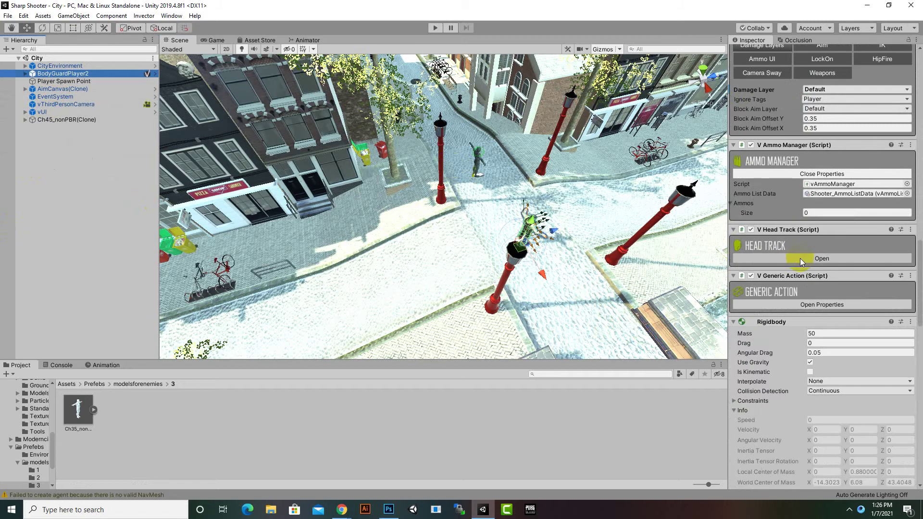
scroll(799, 260, up, 2)
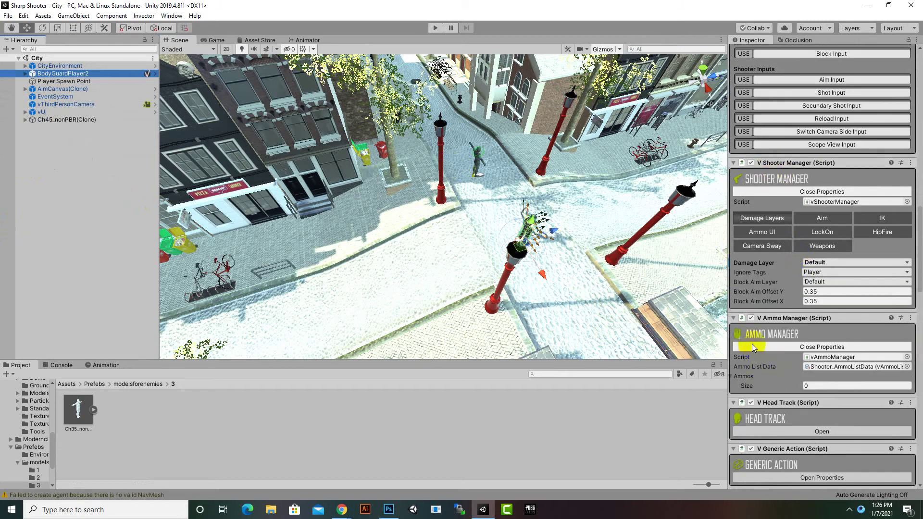
click(765, 219)
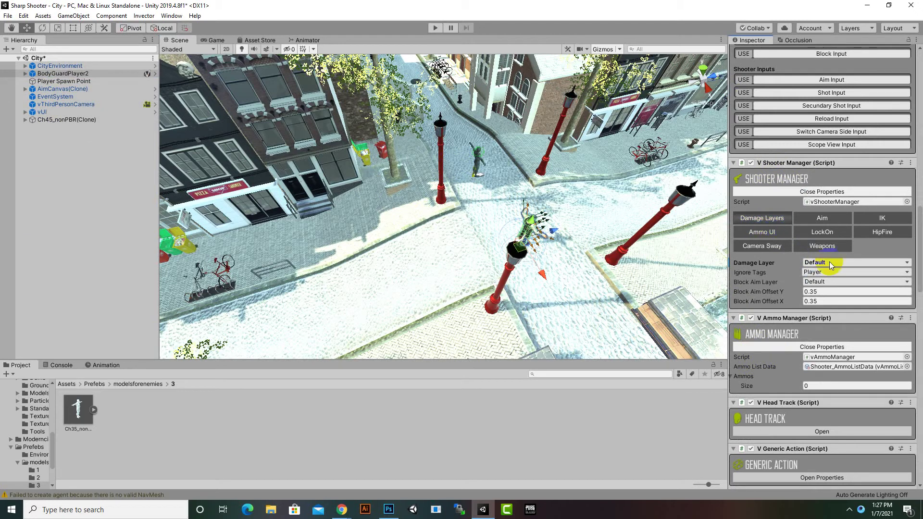
click(747, 273)
click(767, 264)
click(845, 264)
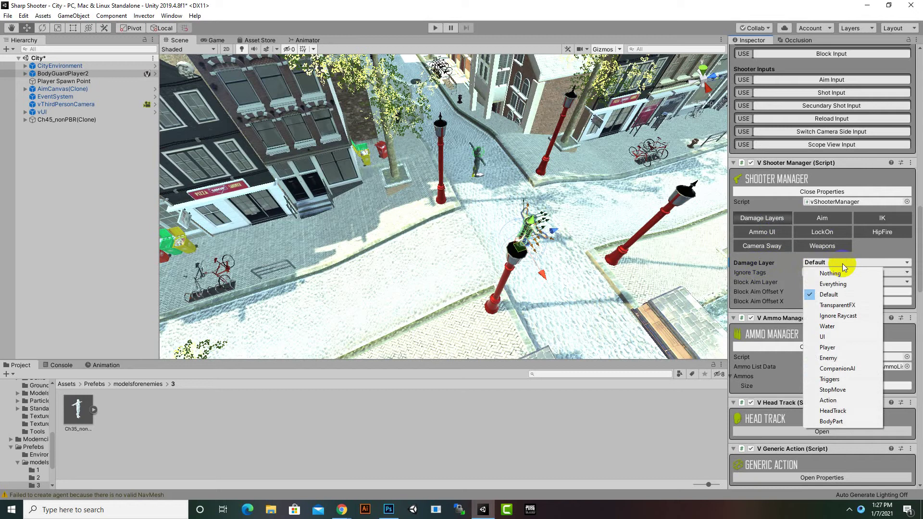
click(829, 361)
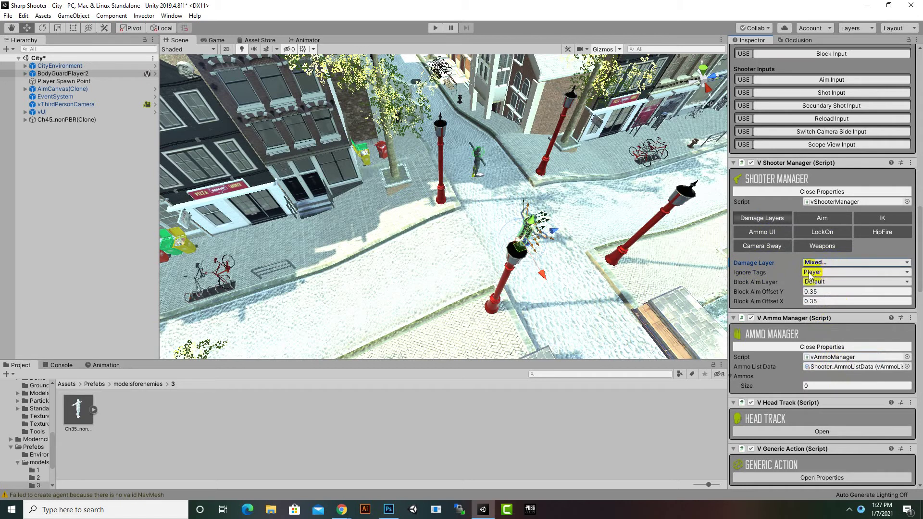
Play-test the scene by moving the player toward the enemy while aiming and firing the weapon, and exit play mode
click(435, 28)
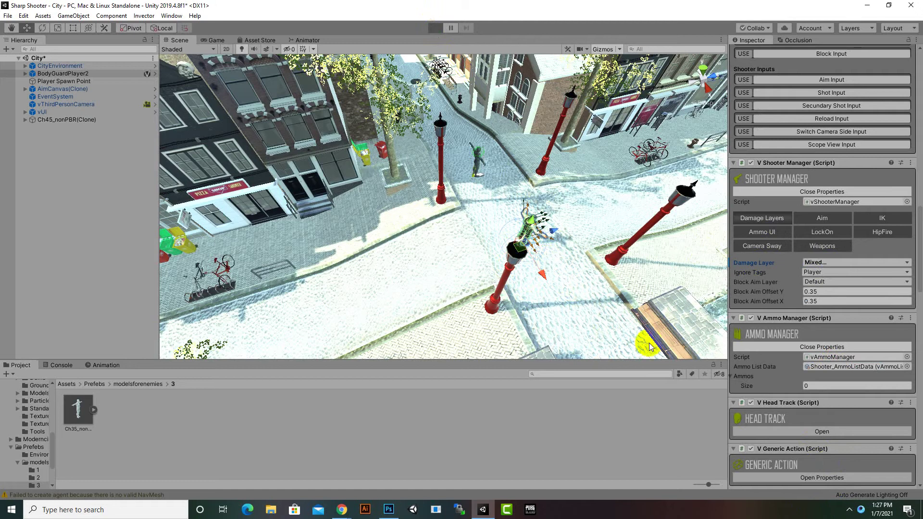
click(849, 510)
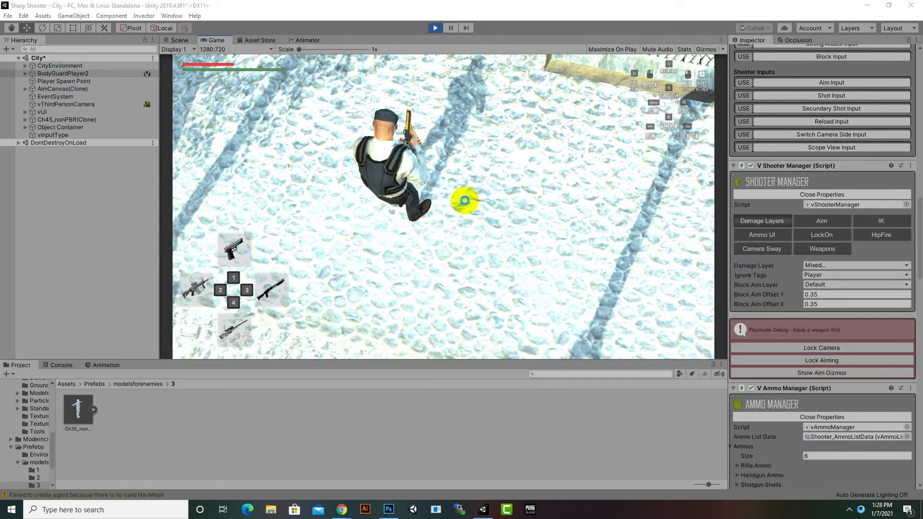
click(465, 201)
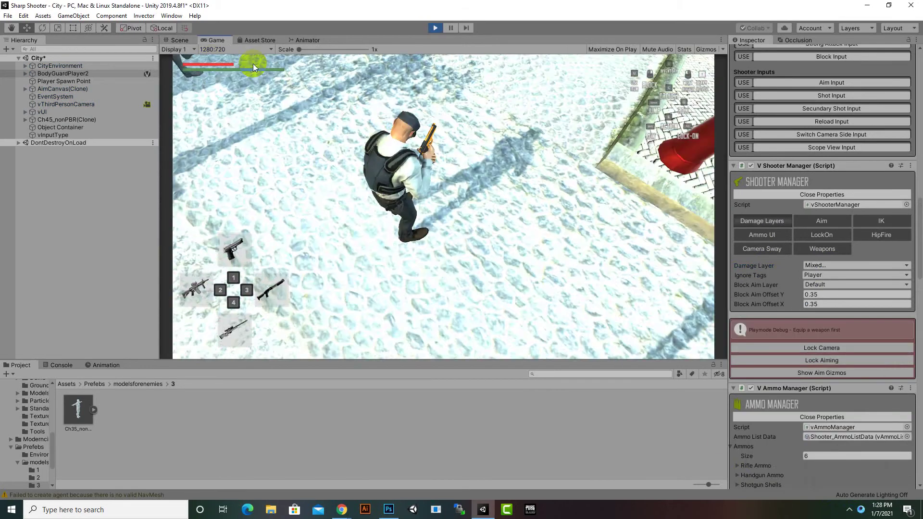
key(w)
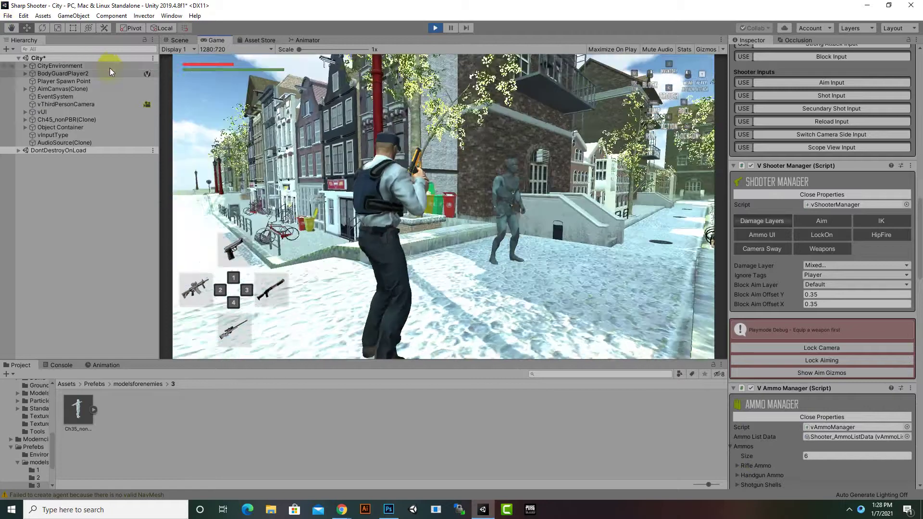
click(266, 91)
click(257, 109)
click(255, 110)
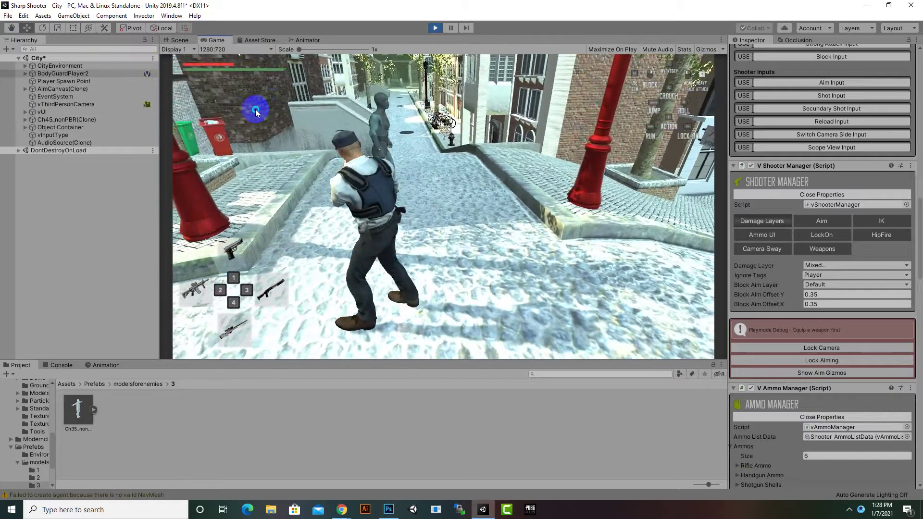
right_click(255, 110)
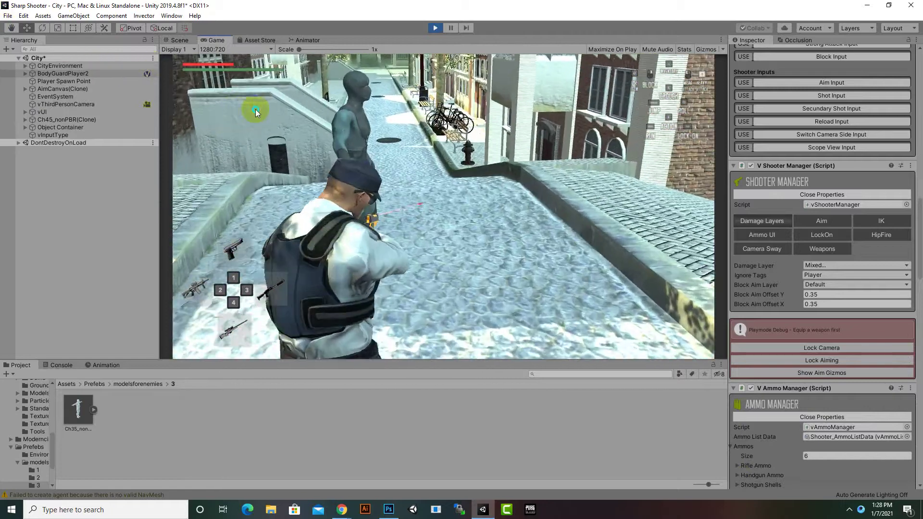
mouse_move(255, 109)
right_down()
mouse_move(189, 19)
mouse_move(342, 196)
mouse_move(330, 179)
mouse_move(202, 107)
mouse_move(218, 103)
mouse_move(219, 199)
mouse_move(229, 203)
mouse_move(242, 177)
mouse_move(210, 120)
mouse_move(218, 103)
mouse_move(216, 117)
right_up()
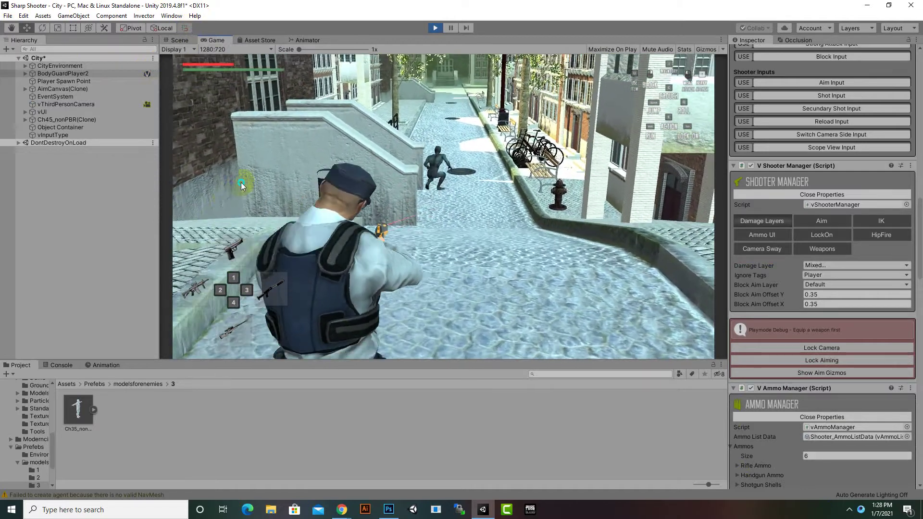
click(241, 177)
click(218, 110)
click(217, 116)
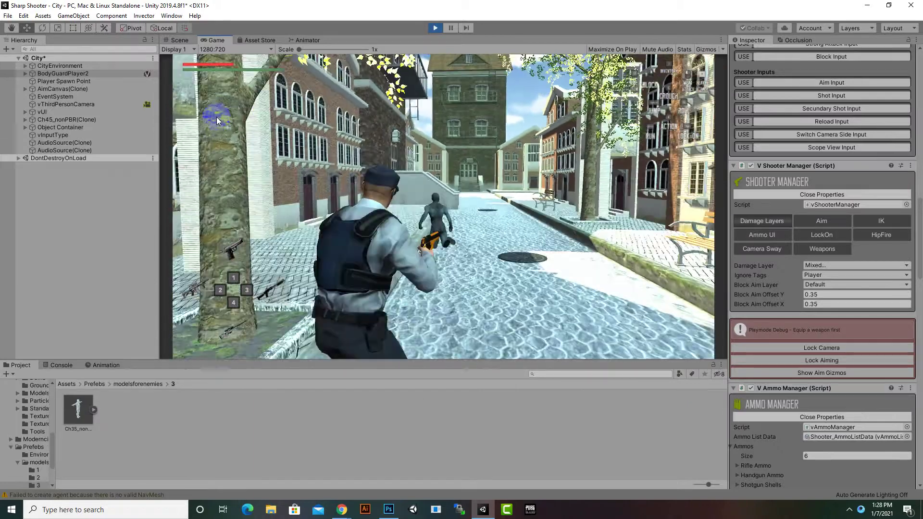
key(d)
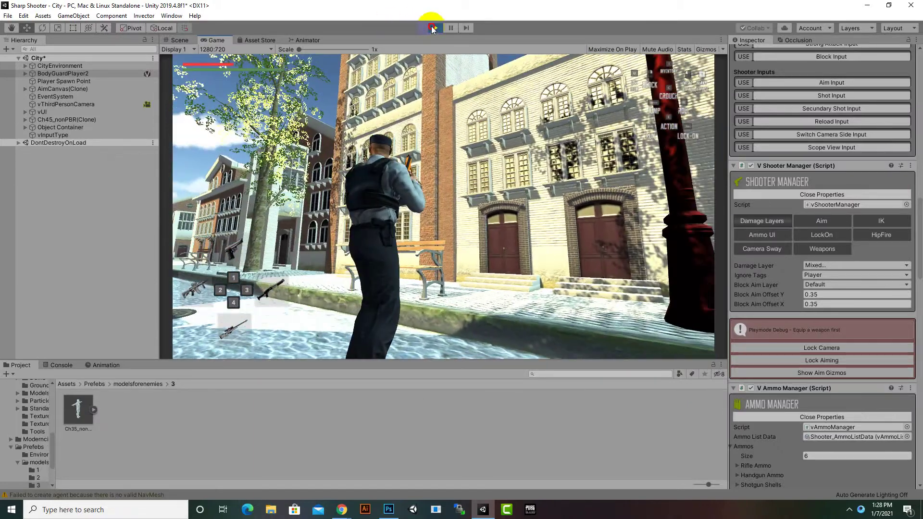
click(434, 26)
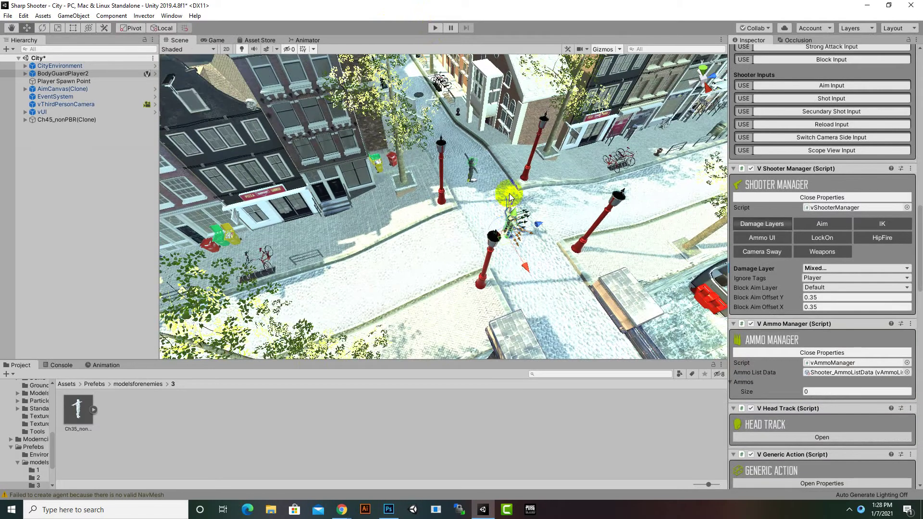
Create a new Invector AI waypoint area in the City scene and select it
click(144, 16)
mouse_move(157, 75)
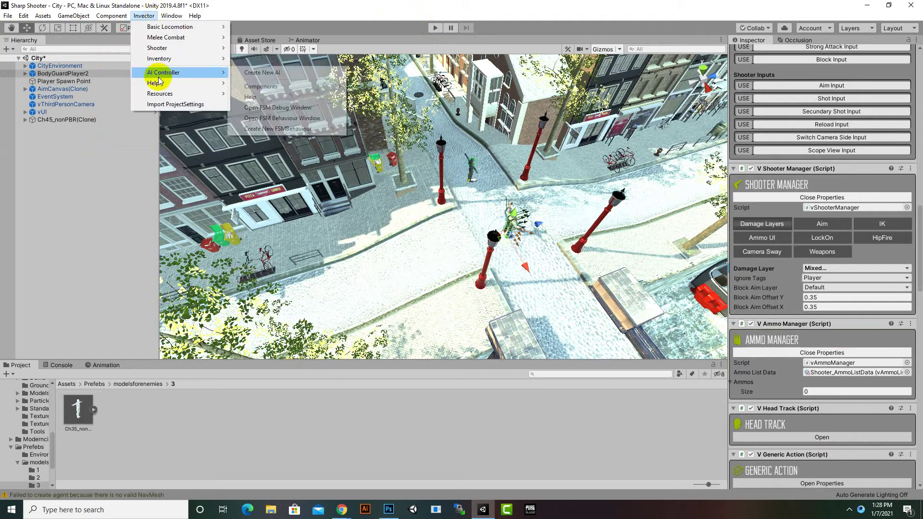
mouse_move(306, 90)
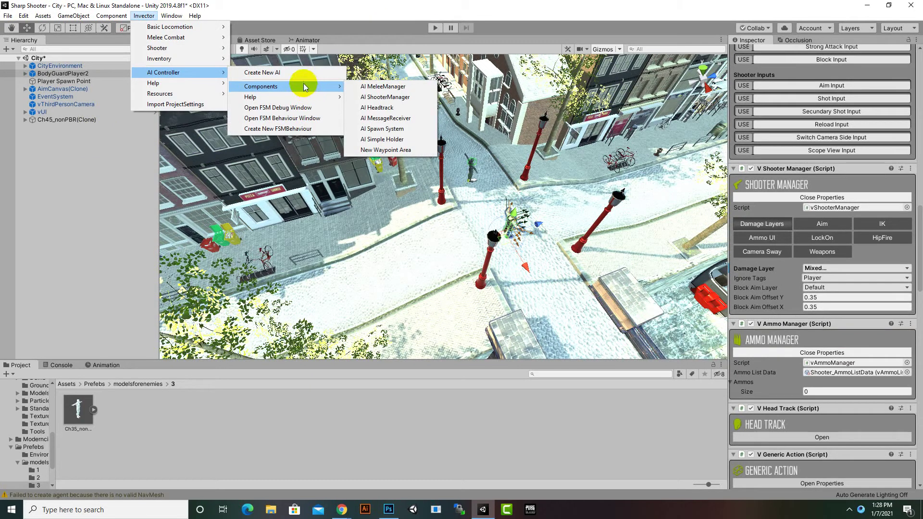
click(385, 150)
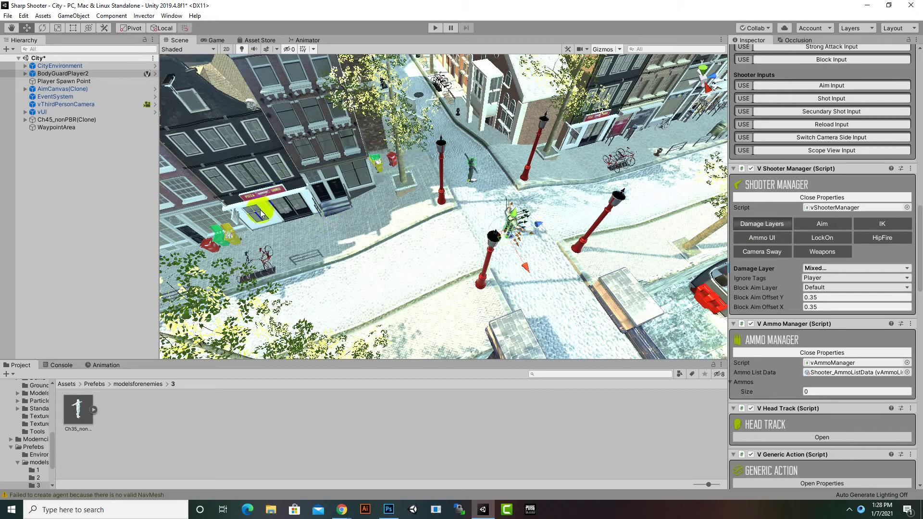
click(69, 129)
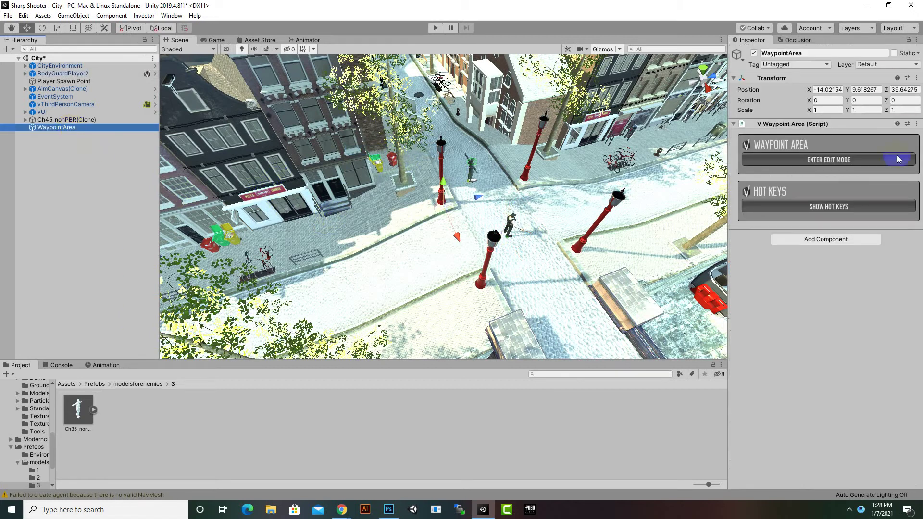
Show the hot keys of the WaypointArea and enter its edit mode
click(787, 206)
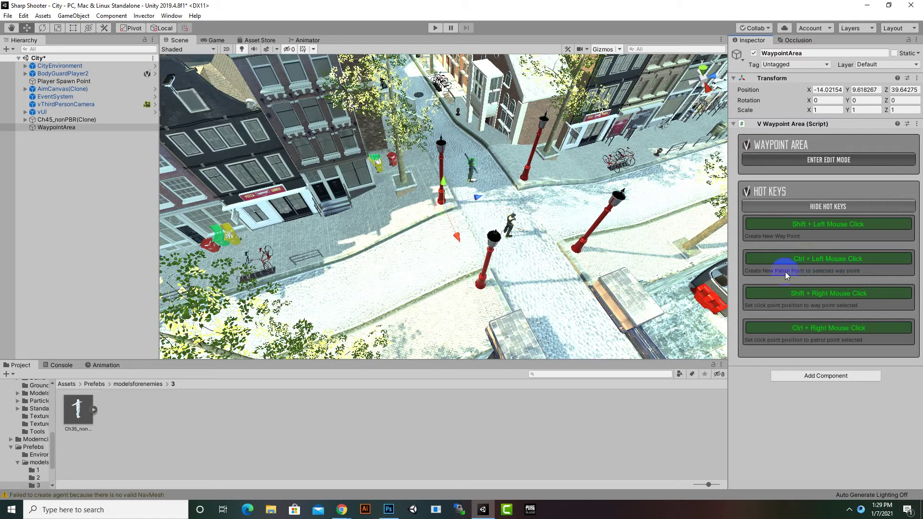
click(460, 264)
click(837, 160)
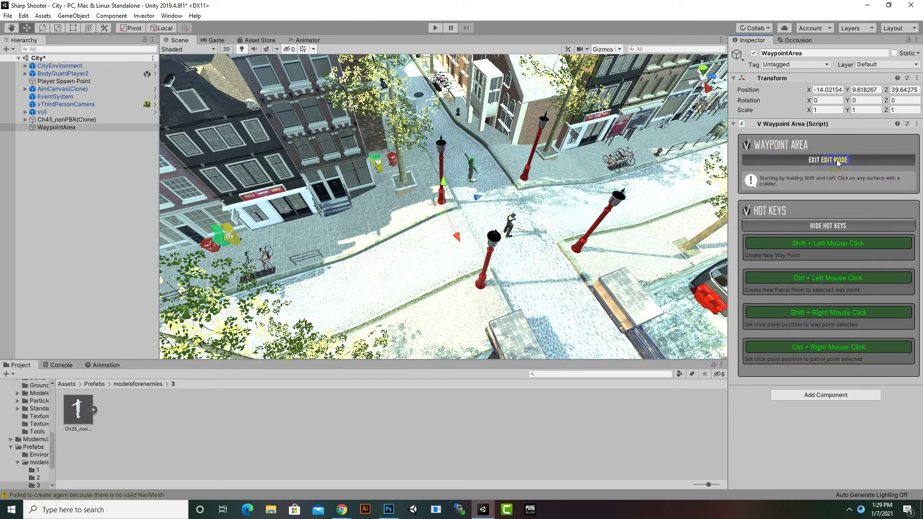
Place the first waypoint on the cobbled side street just behind the enemy character
scroll(502, 224, up, 5)
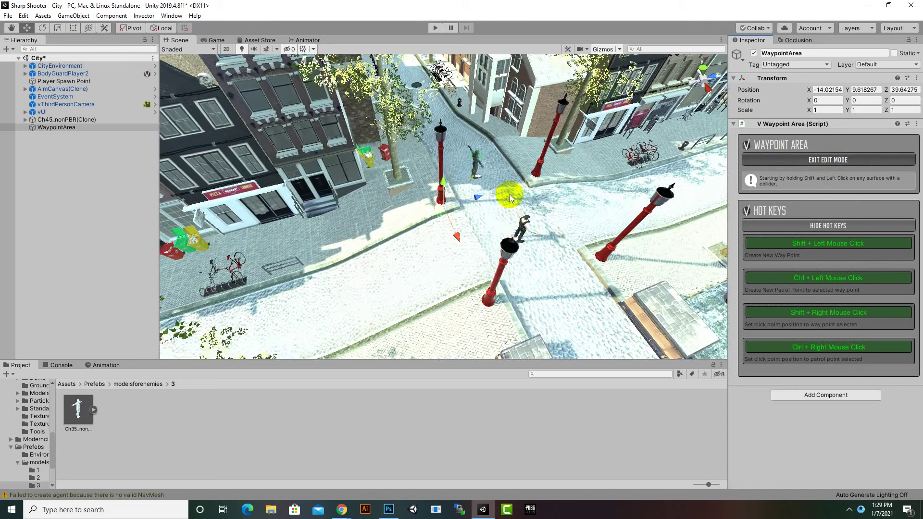
middle_drag(509, 194, 485, 268)
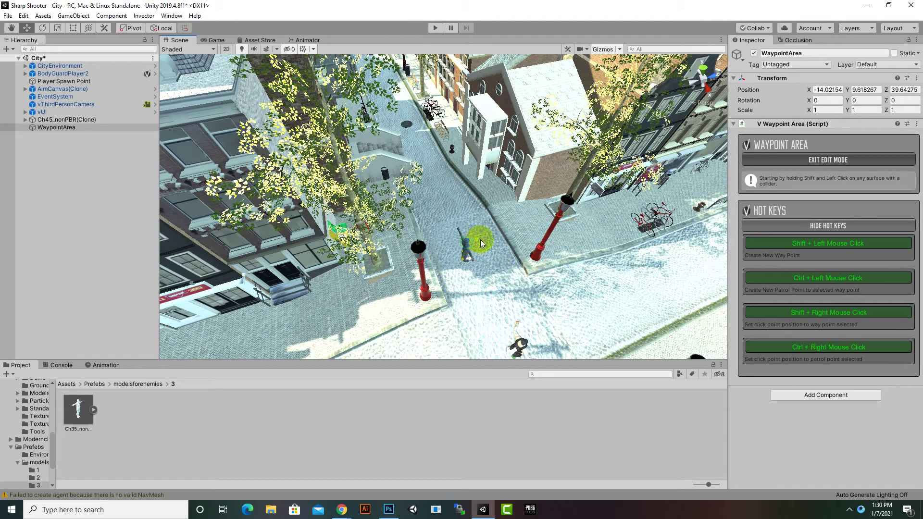
scroll(481, 244, up, 2)
shift+click(448, 219)
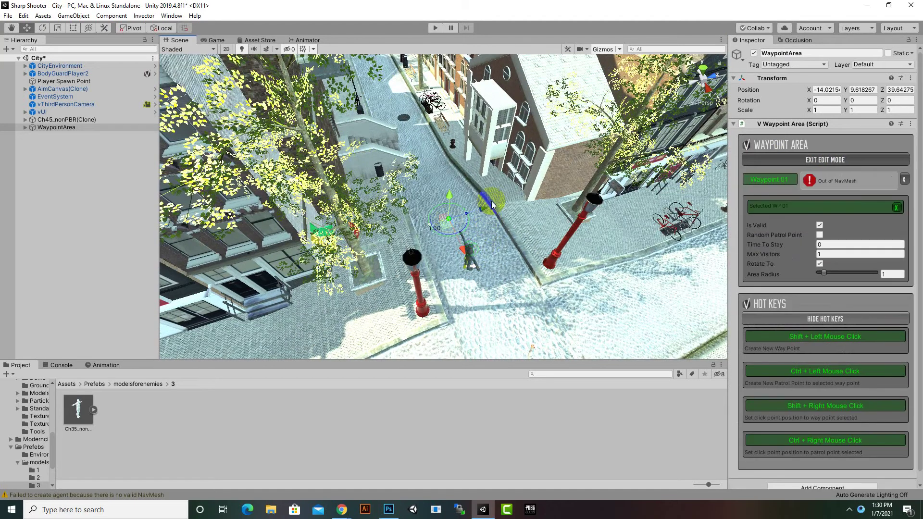
alt+drag(561, 262, 516, 252)
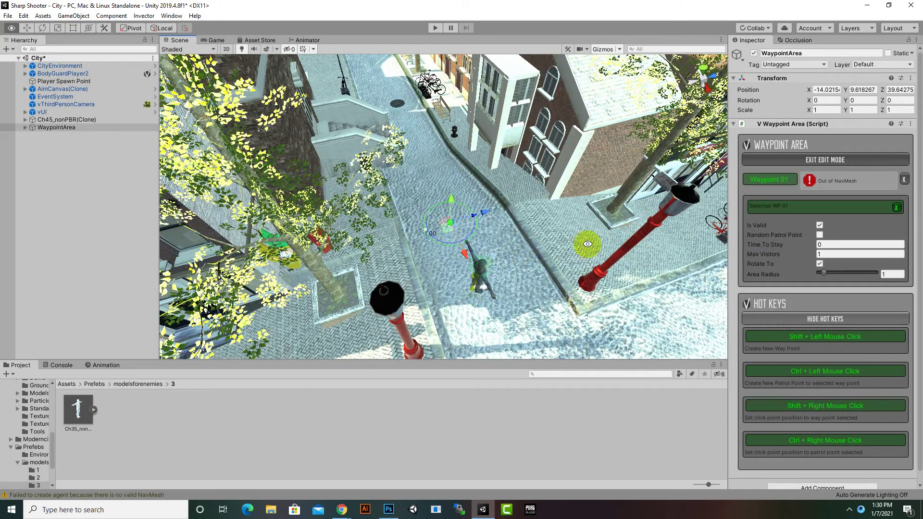
Delete Waypoint 01, flagged as out of the NavMesh, from the WaypointArea
alt+drag(588, 244, 495, 228)
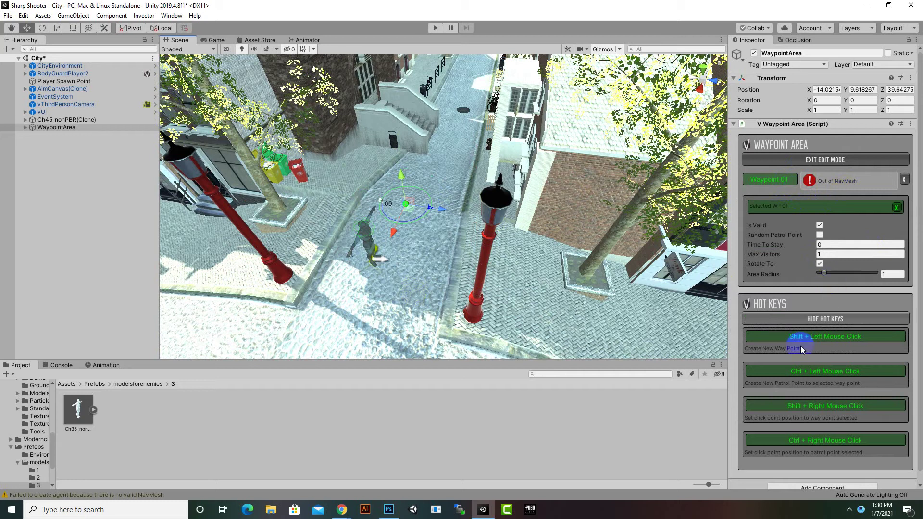
shift+click(459, 292)
scroll(419, 189, down, 3)
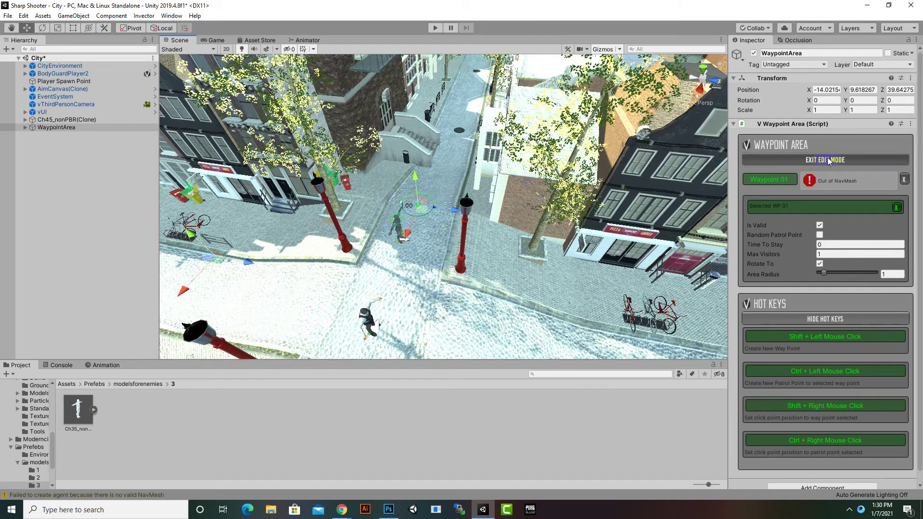
click(874, 181)
click(904, 180)
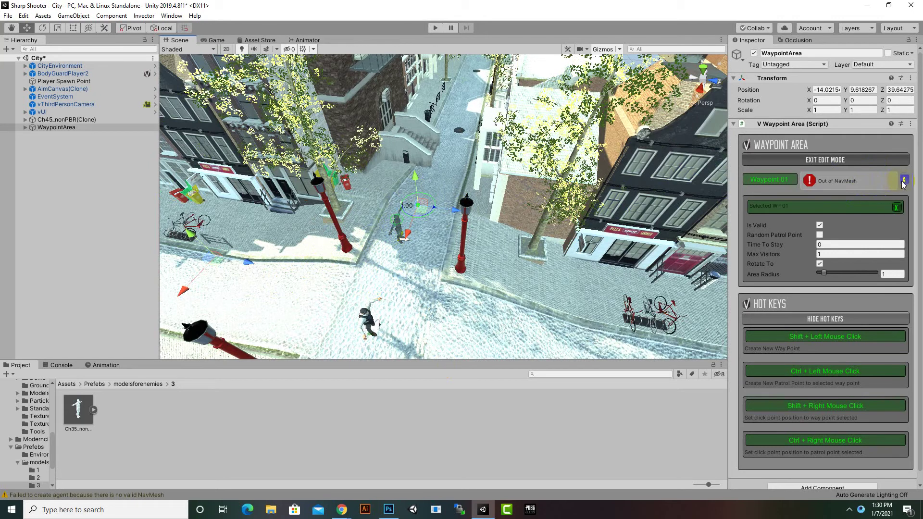
click(903, 181)
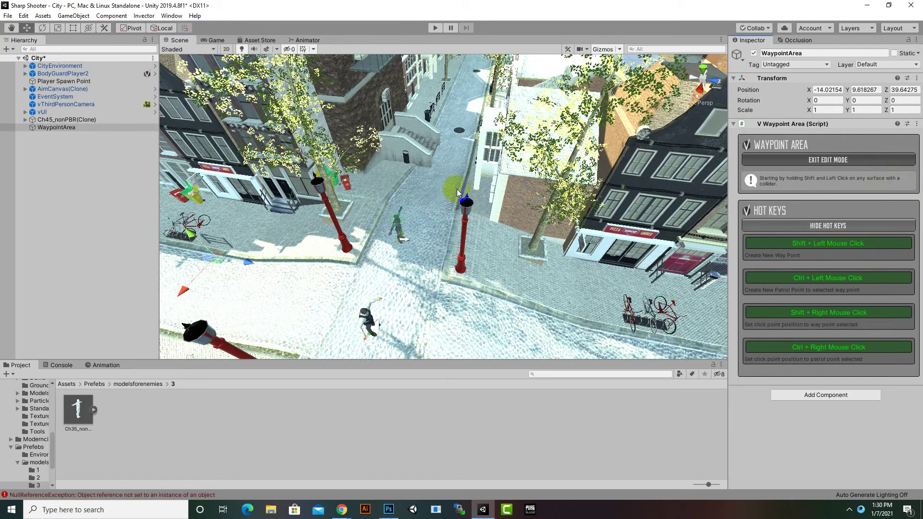
Select the CityEnvironment object and examine the extent of the whole city model from a distance
scroll(454, 189, down, 4)
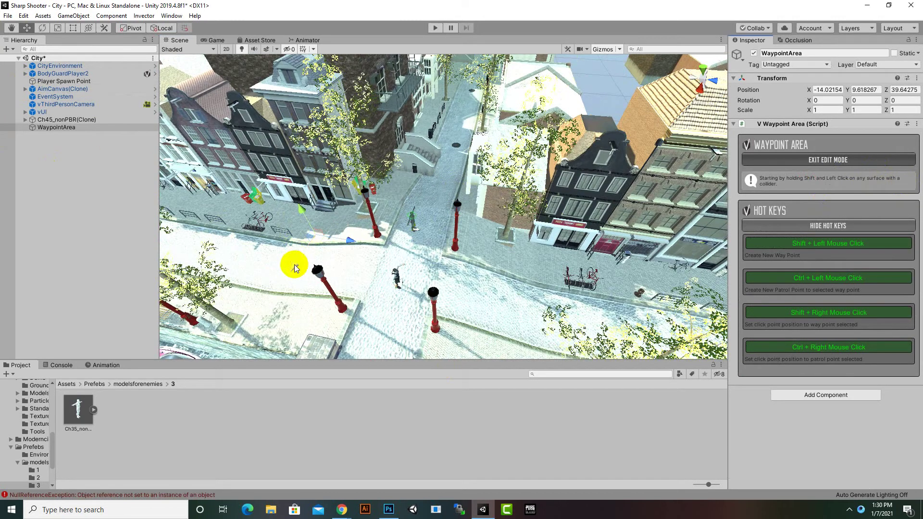
click(63, 66)
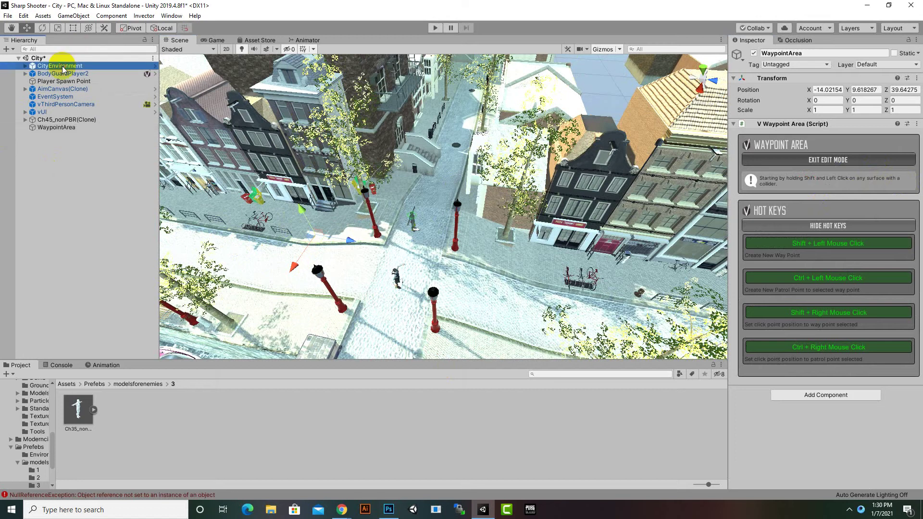
scroll(580, 220, down, 12)
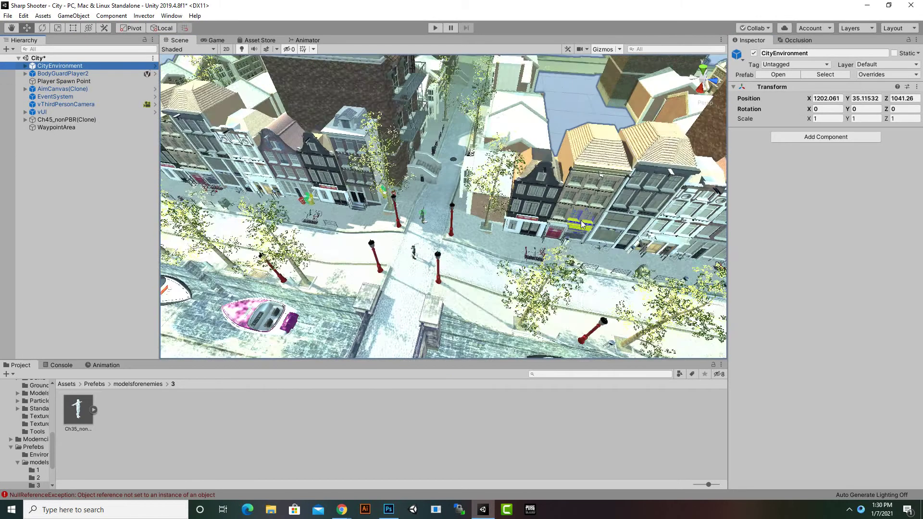
scroll(581, 219, down, 10)
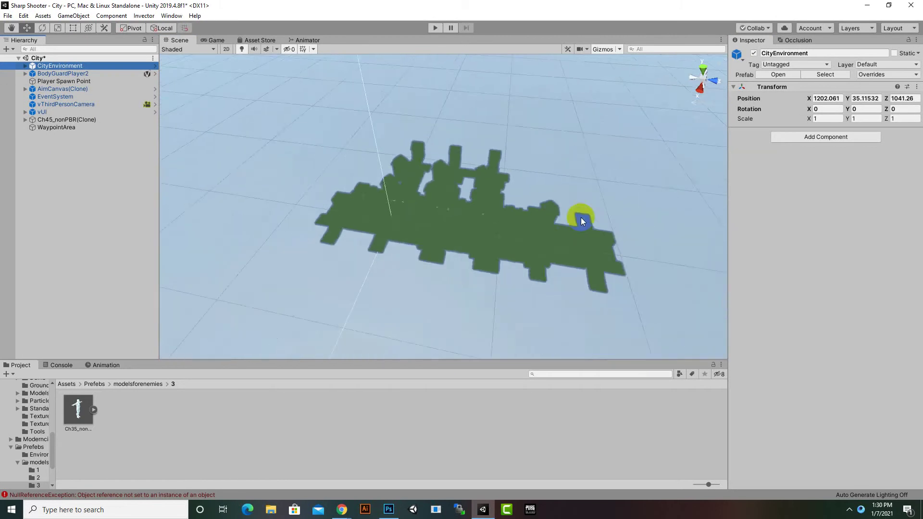
click(27, 30)
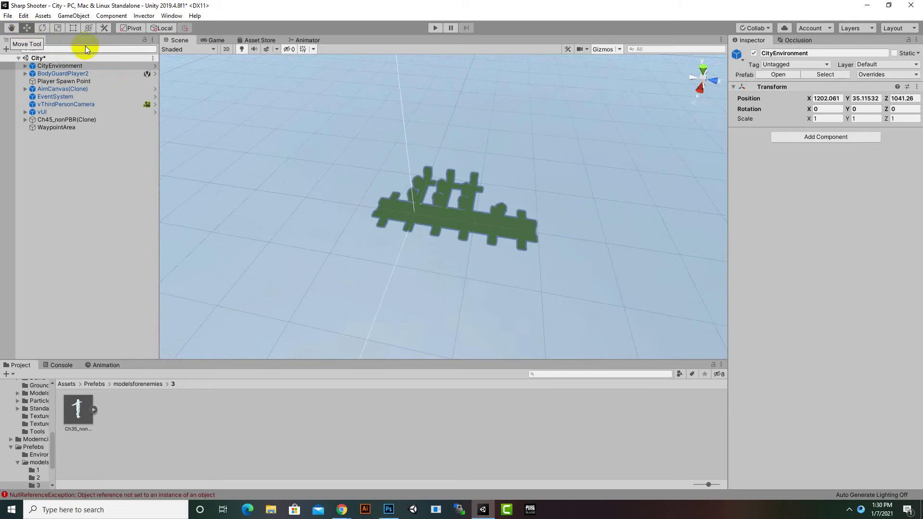
scroll(523, 166, down, 10)
alt+drag(543, 220, 464, 206)
scroll(501, 227, up, 8)
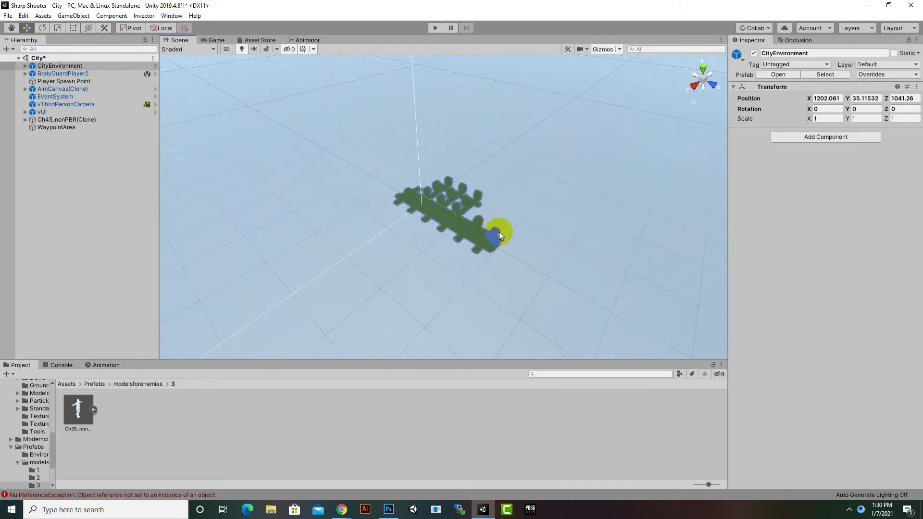
click(42, 27)
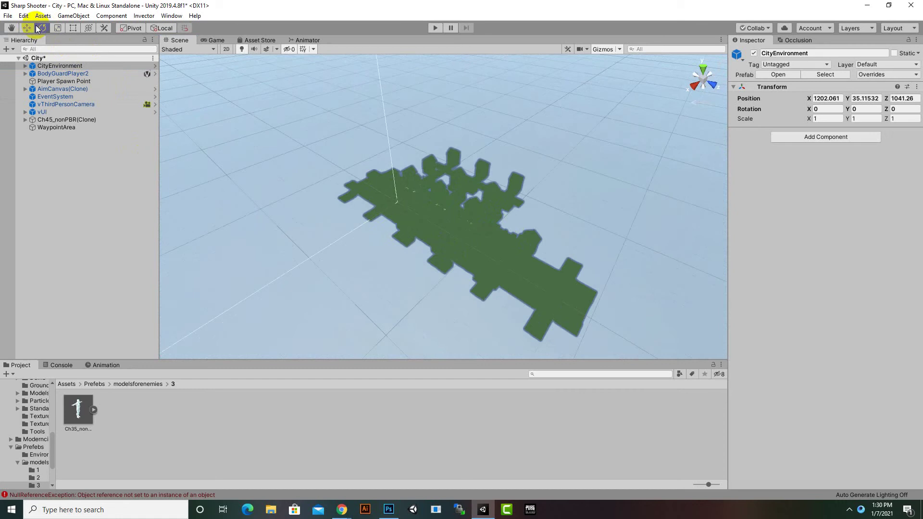
Look through the child objects of CityEnvironment in the hierarchy and collapse the list again
click(34, 66)
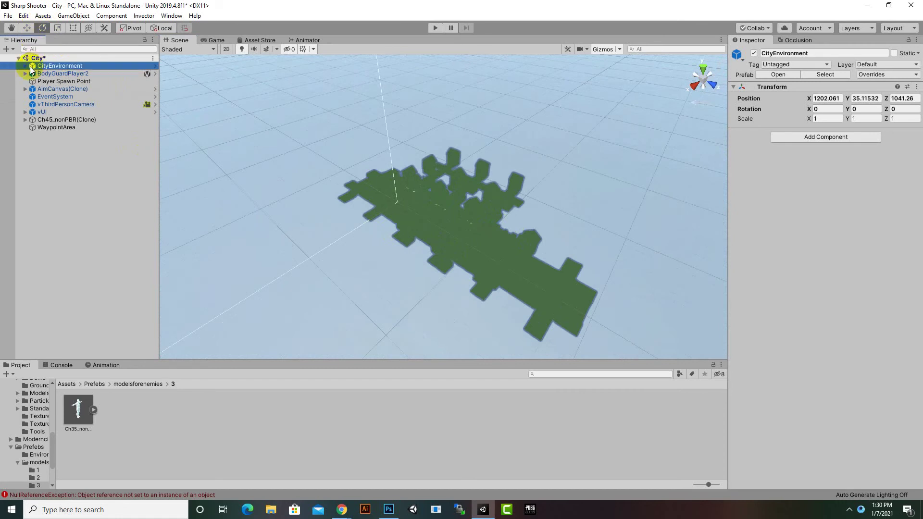
click(25, 66)
scroll(84, 157, down, 15)
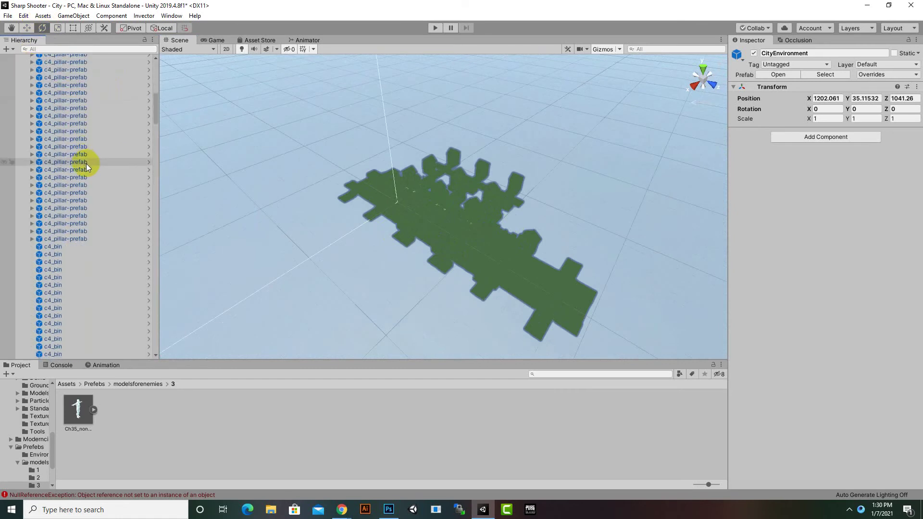
drag(157, 114, 162, 352)
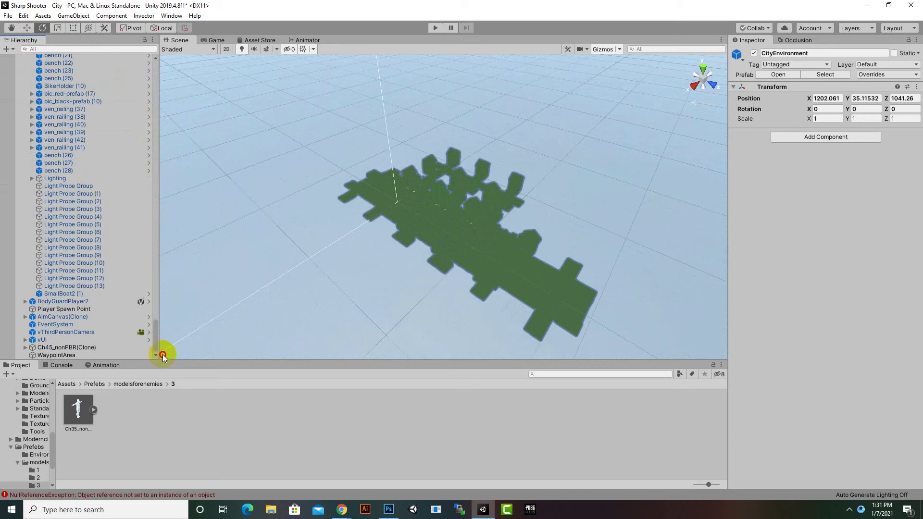
drag(162, 355, 145, 68)
click(25, 66)
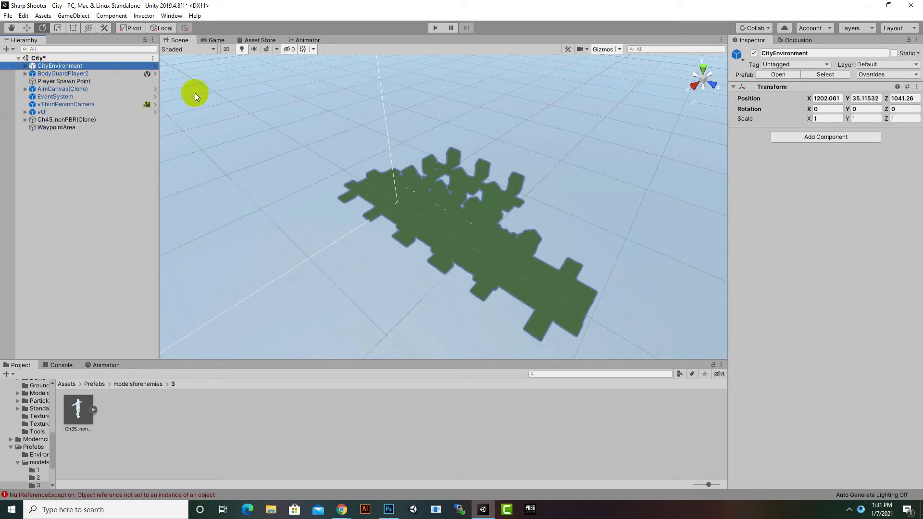
Mark CityEnvironment as static and apply the static flags to all its child objects
click(896, 55)
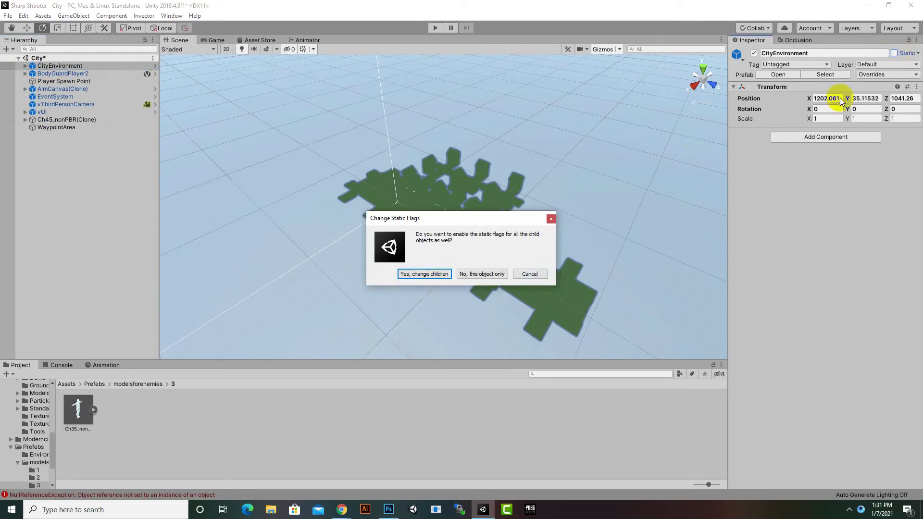
click(423, 274)
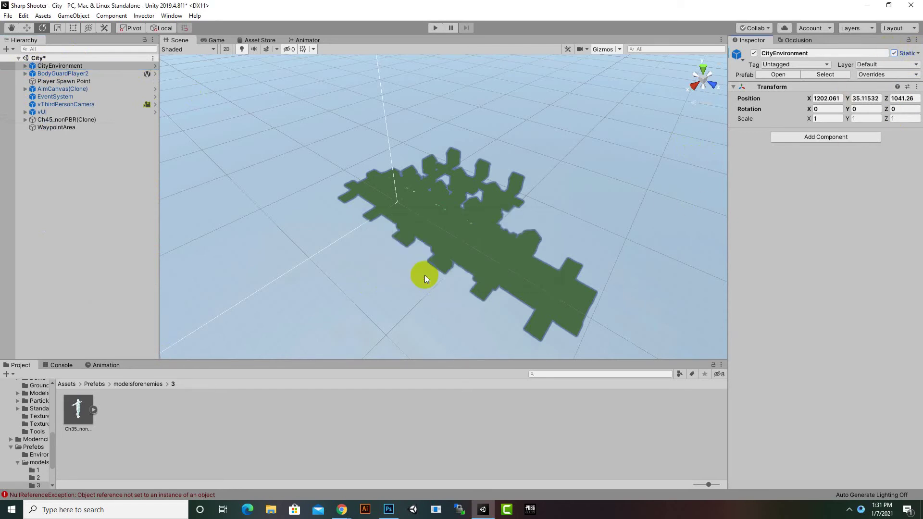
scroll(512, 276, up, 10)
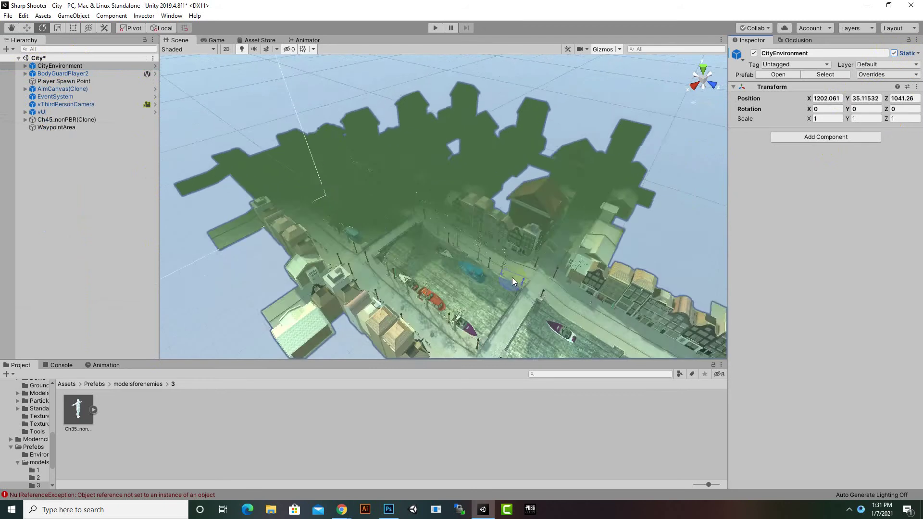
scroll(509, 282, up, 10)
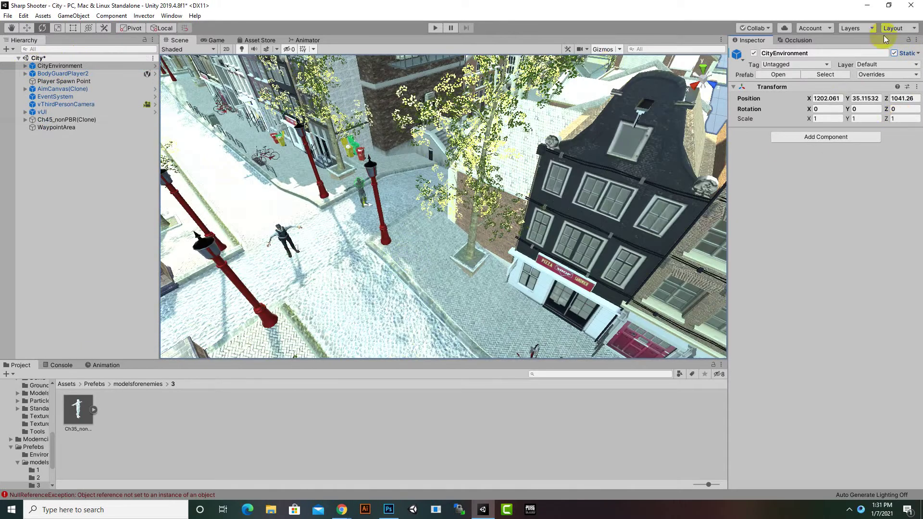
Open the AI Navigation window and bake the NavMesh for the city with the existing agent settings
click(172, 16)
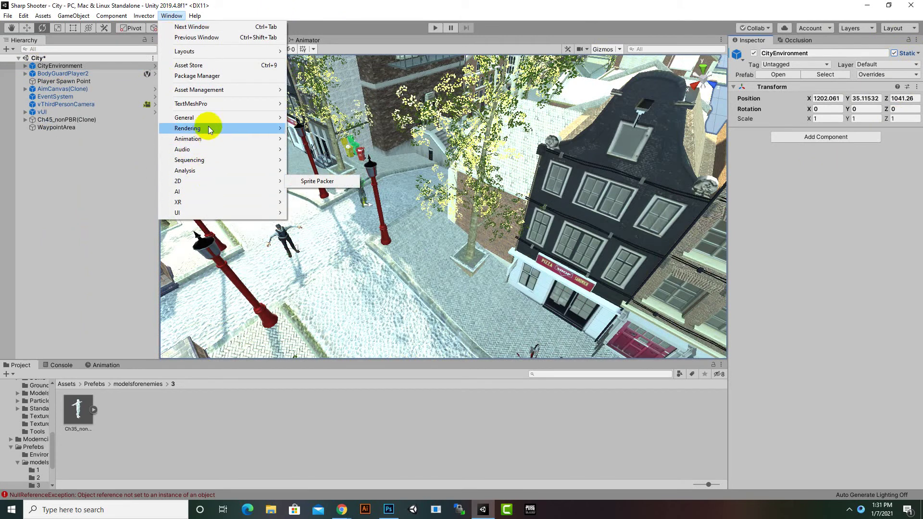
mouse_move(209, 124)
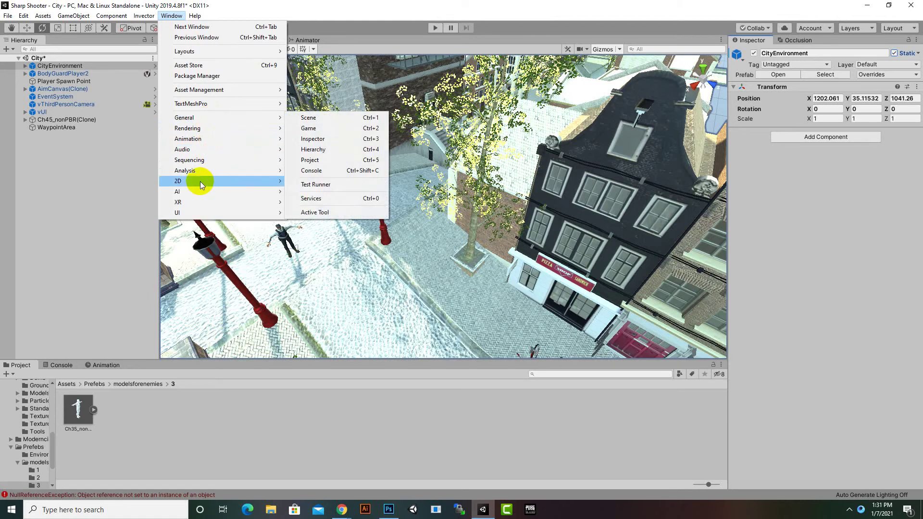
mouse_move(196, 194)
click(322, 193)
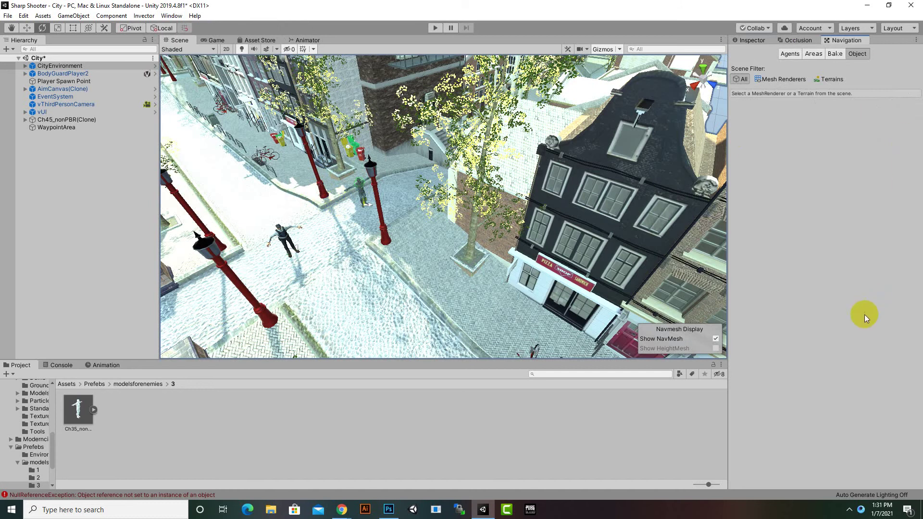
click(839, 54)
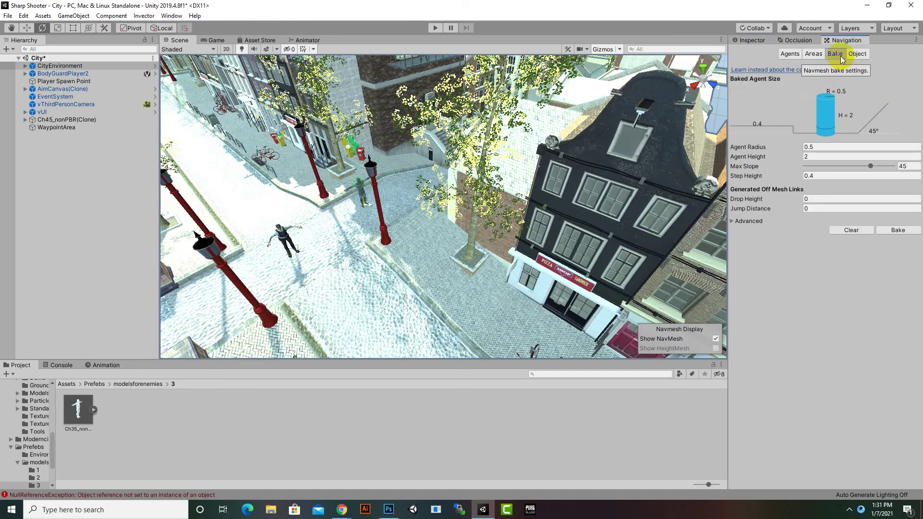
click(890, 230)
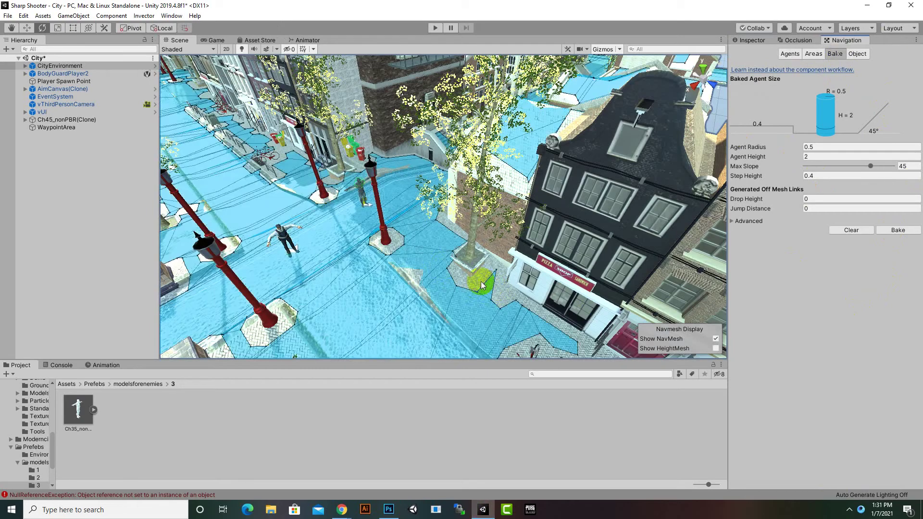
Check the baked NavMesh around the street and place a new WaypointArea waypoint on the cobbled side street just behind the enemy
scroll(443, 267, down, 5)
scroll(444, 267, down, 10)
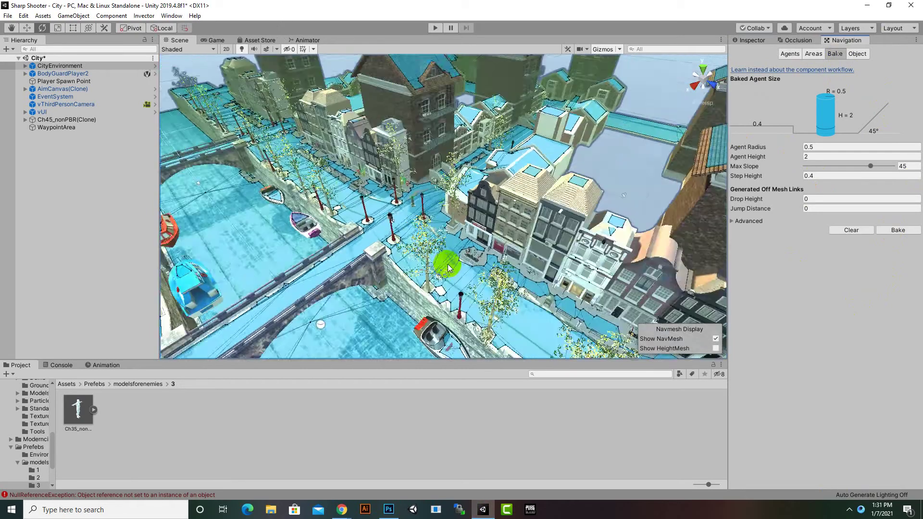
scroll(460, 281, up, 10)
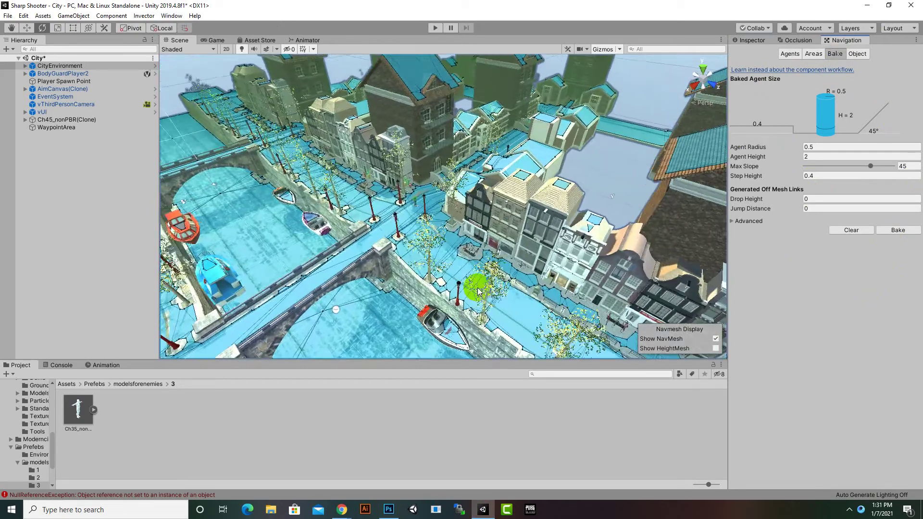
scroll(475, 288, up, 4)
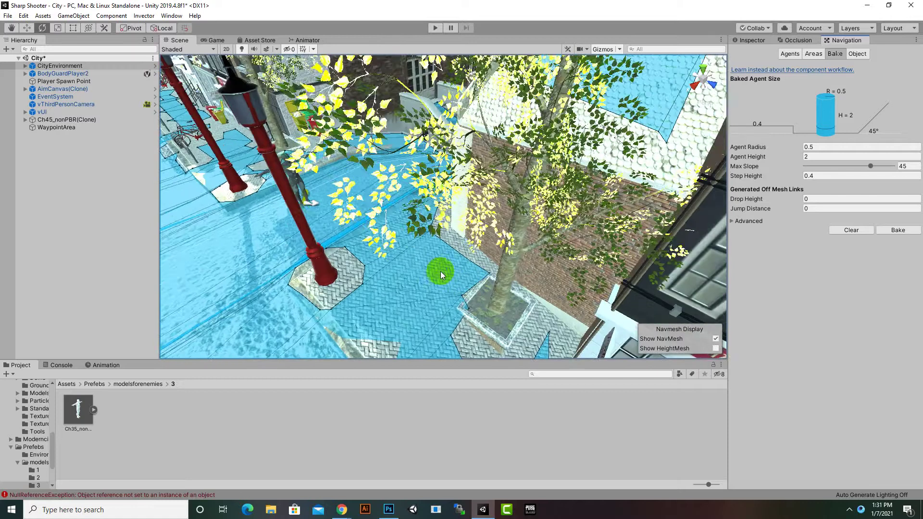
middle_drag(440, 272, 597, 262)
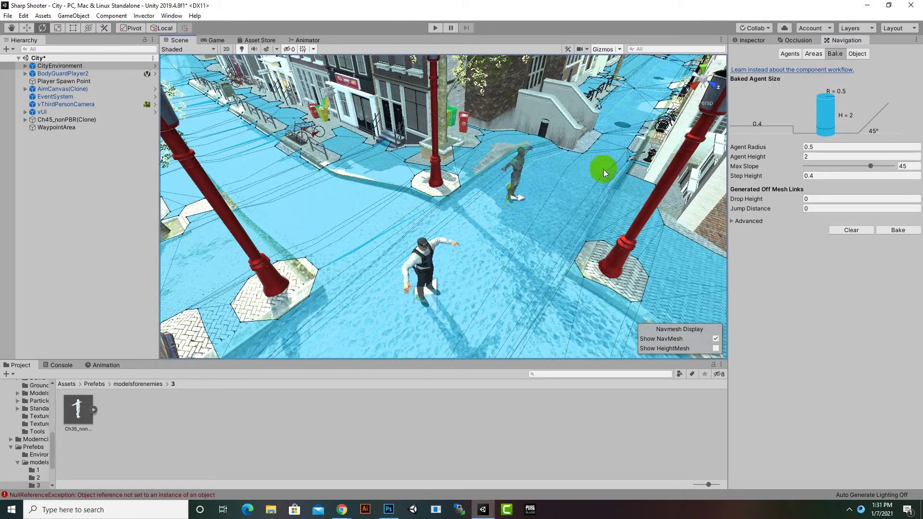
right_drag(481, 224, 594, 169)
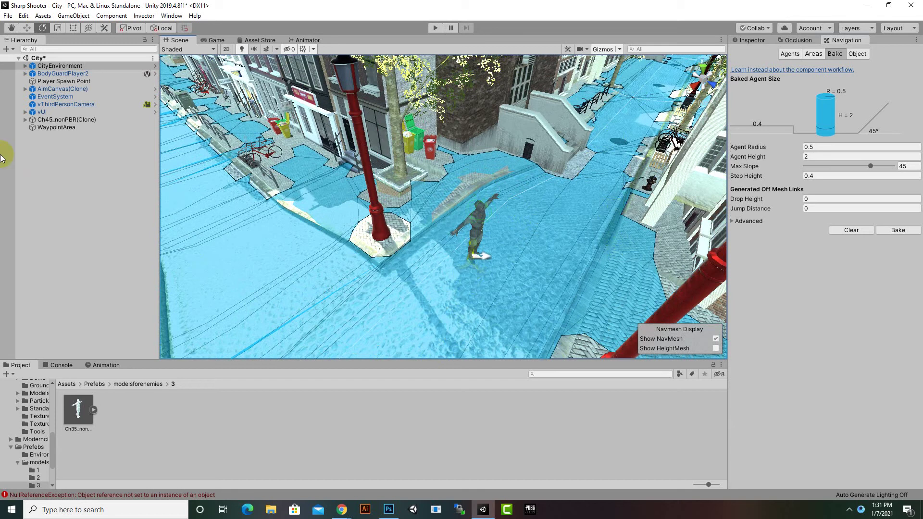
click(56, 127)
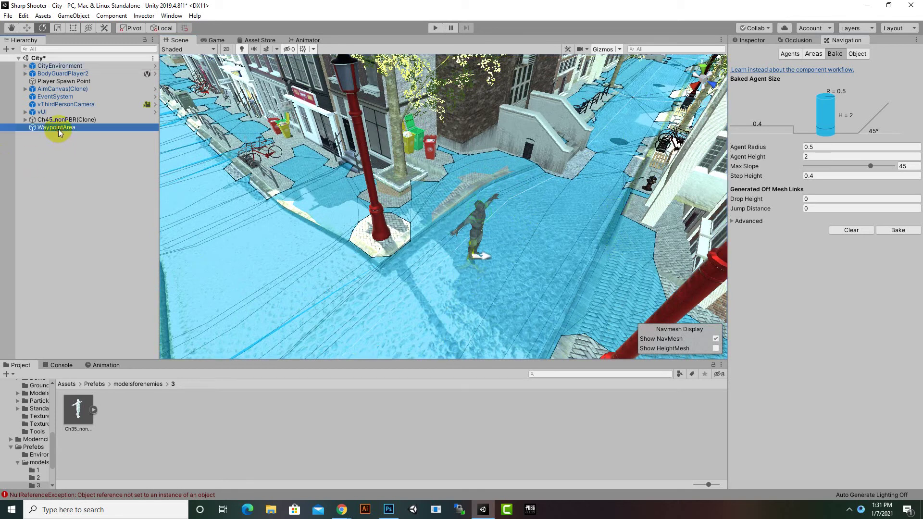
click(758, 40)
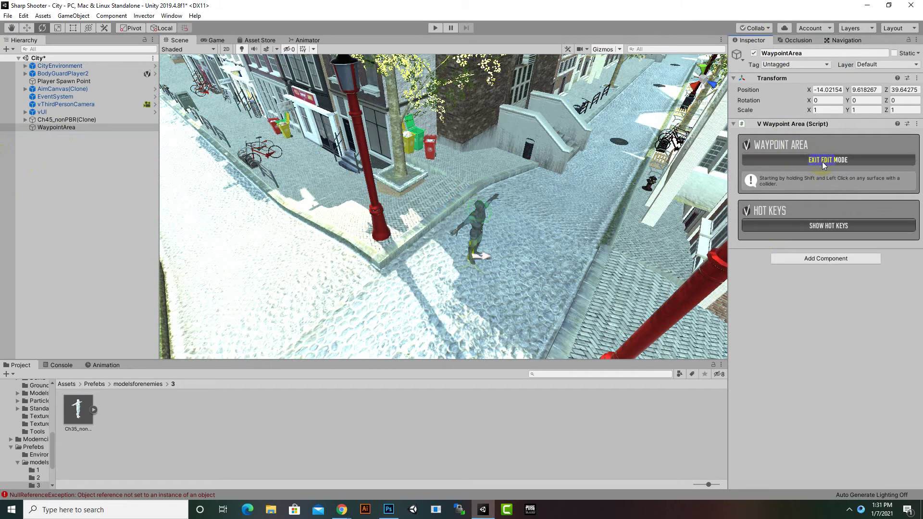
shift+click(556, 210)
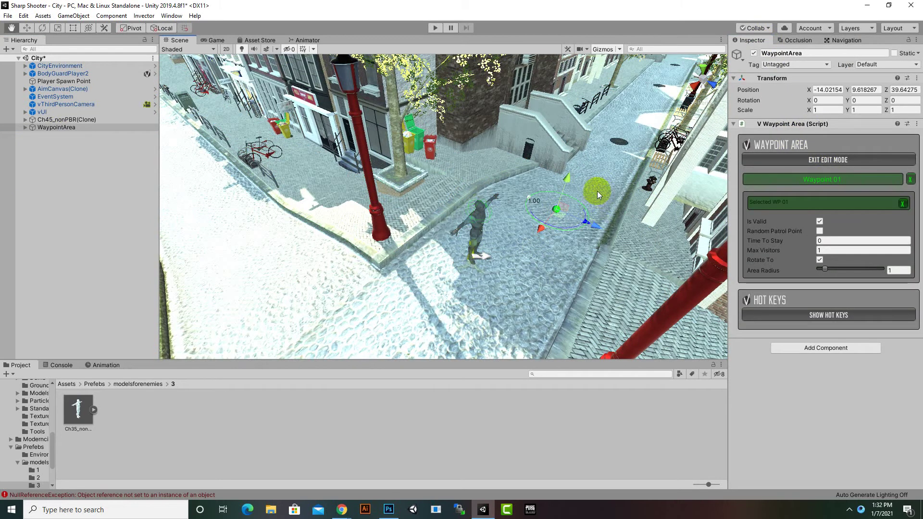
middle_drag(597, 191, 567, 225)
click(820, 221)
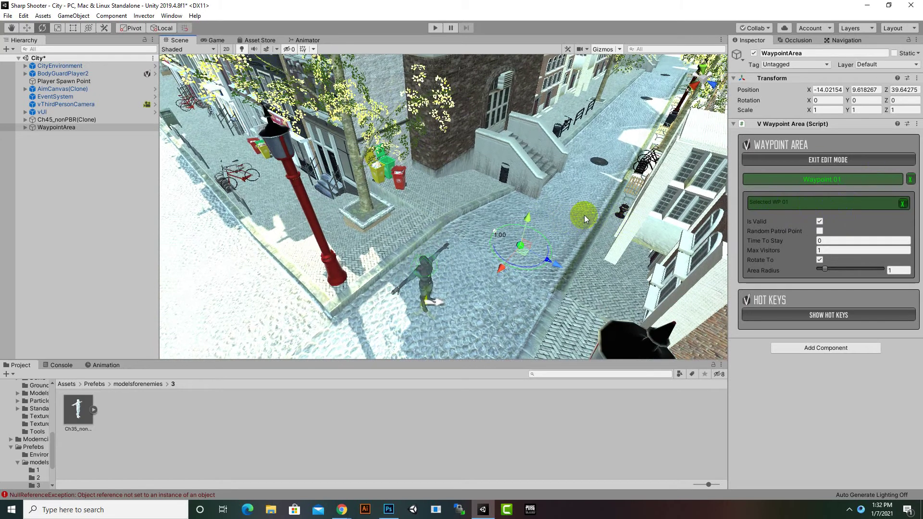
ctrl+shift+click(589, 191)
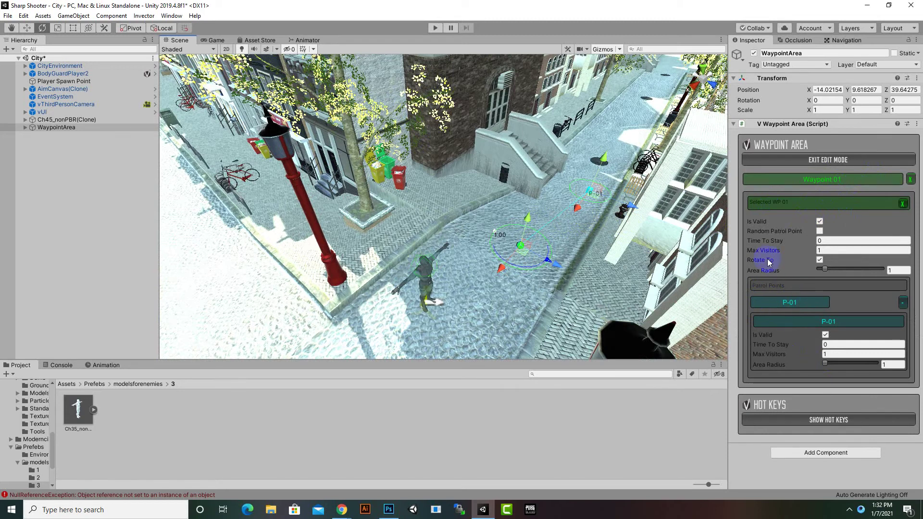
click(898, 303)
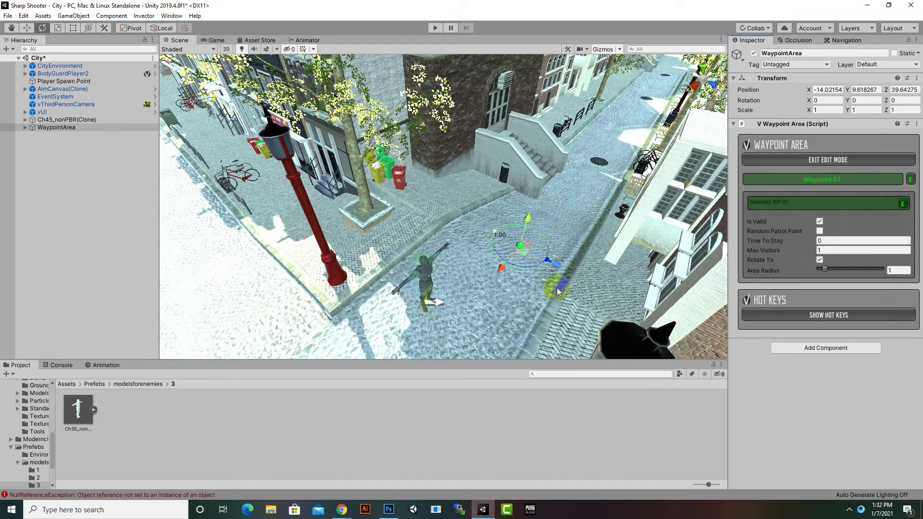
Add Waypoint 02 and Waypoint 03 to the WaypointArea, leading up the cobbled street past the stone stairs
scroll(419, 291, up, 4)
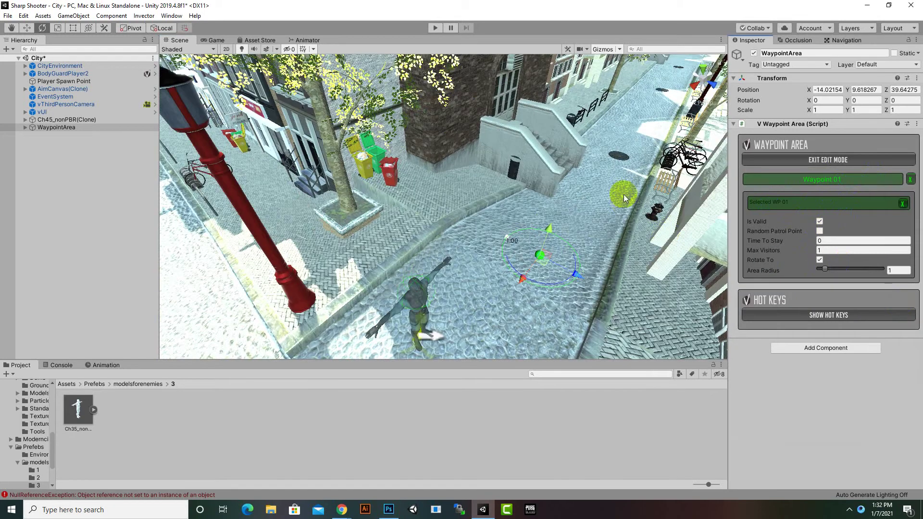
mouse_move(610, 194)
middle_down()
mouse_move(593, 206)
mouse_move(619, 188)
mouse_move(606, 197)
middle_up()
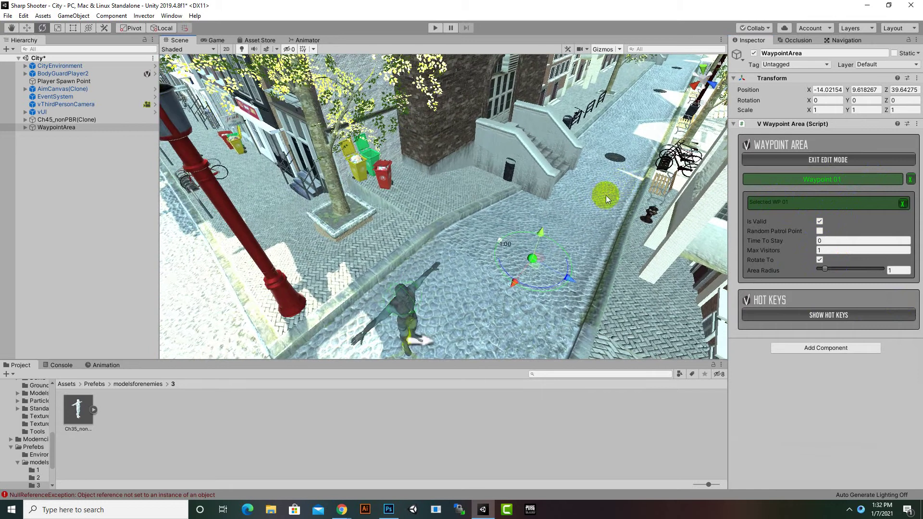
shift+click(604, 197)
scroll(615, 177, up, 2)
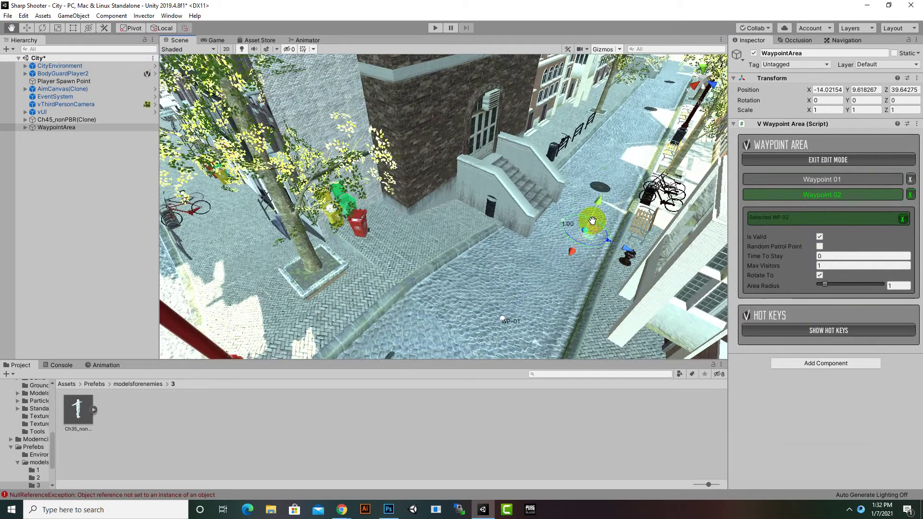
shift+click(617, 184)
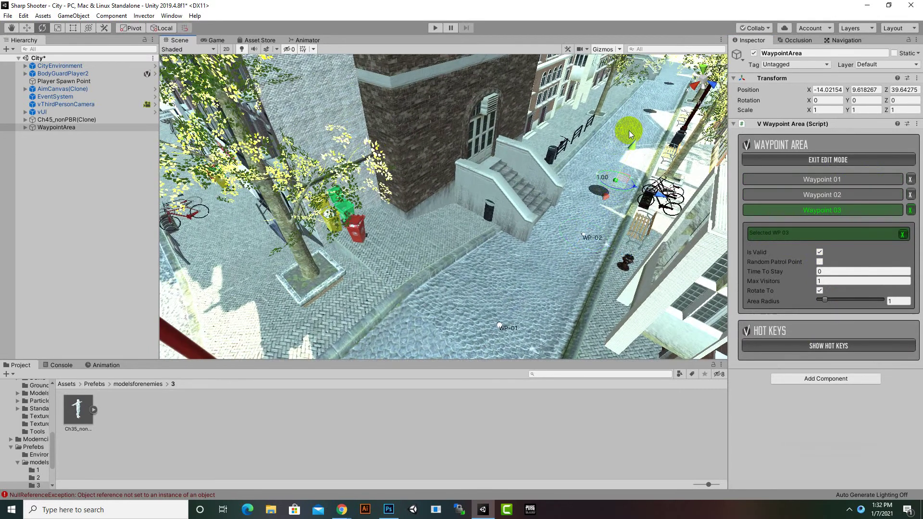
Add Waypoints 04 and 05 around the manhole cover, then Waypoint 06 beside WP-02 and Waypoint 07 beside WP-01
middle_drag(630, 131, 636, 164)
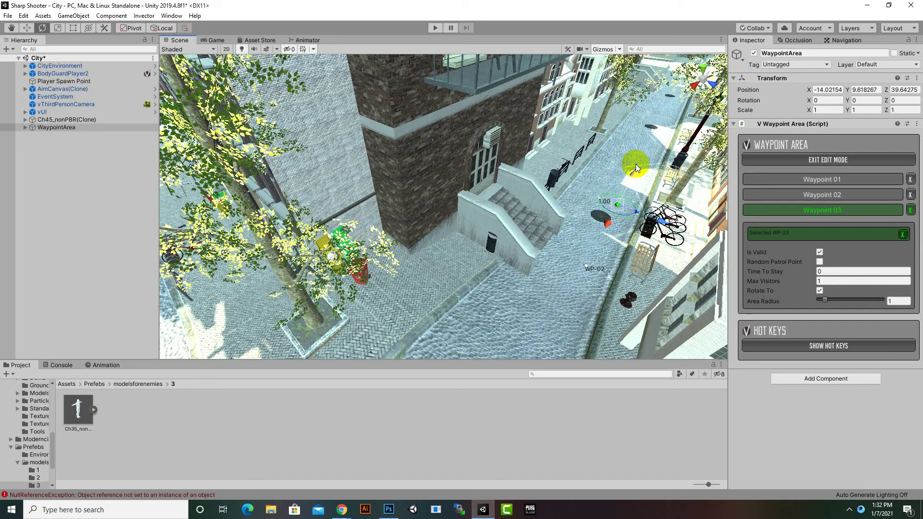
shift+click(605, 175)
shift+click(586, 206)
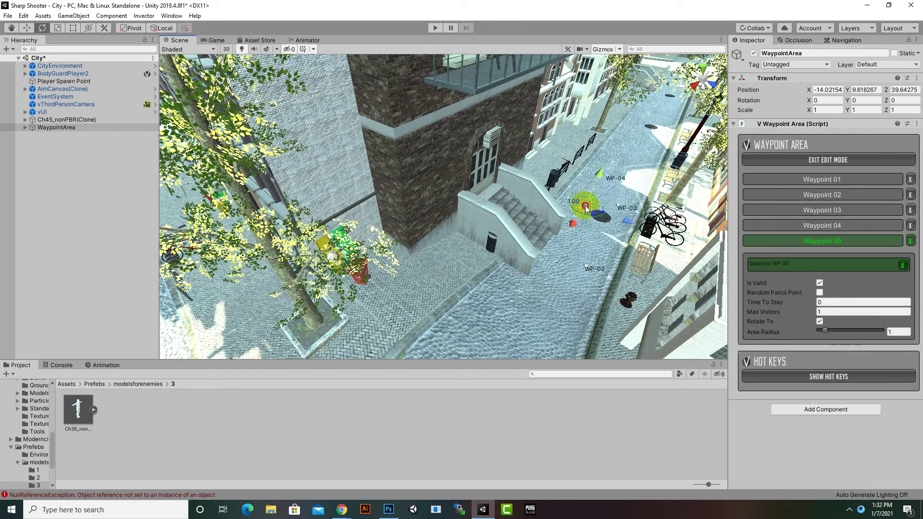
shift+click(569, 275)
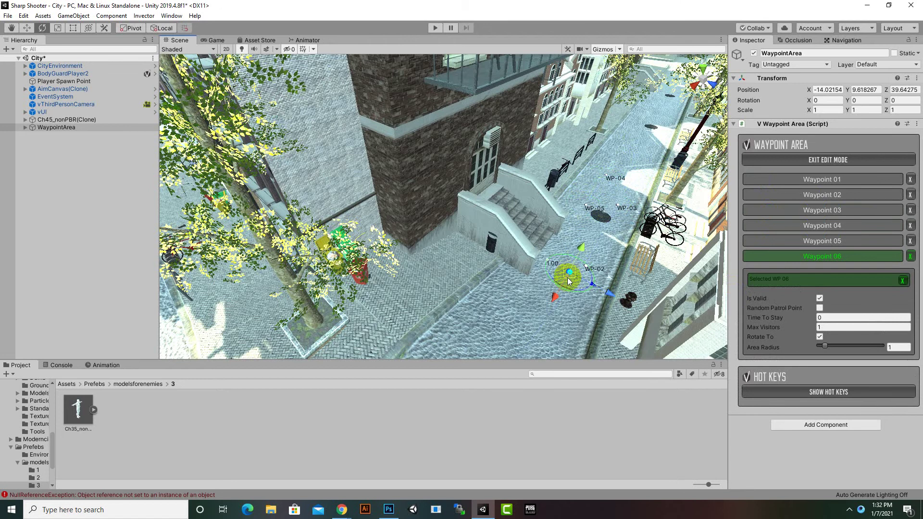
scroll(568, 277, down, 2)
middle_drag(622, 239, 641, 200)
shift+click(512, 267)
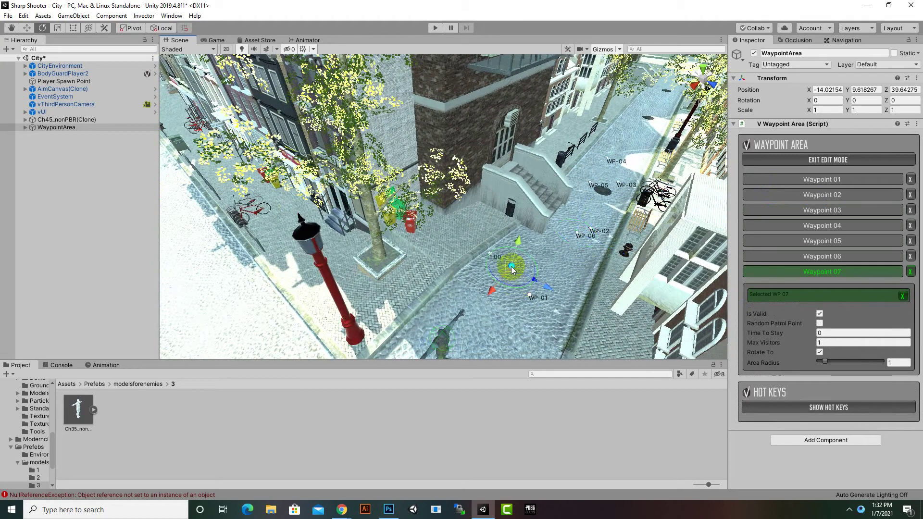
Reposition Waypoint 07 on the cobbles between WP-01 and the kerb, trying a few spots along the street
scroll(618, 195, up, 4)
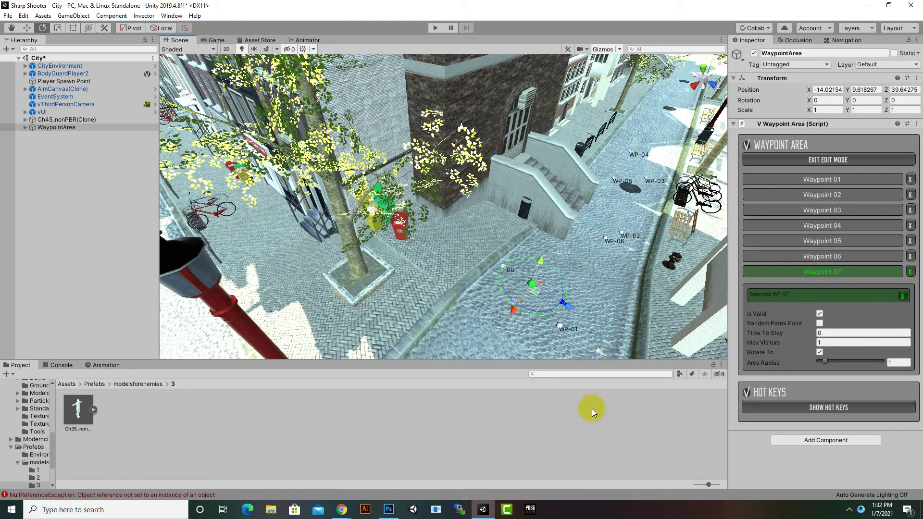
scroll(554, 312, up, 3)
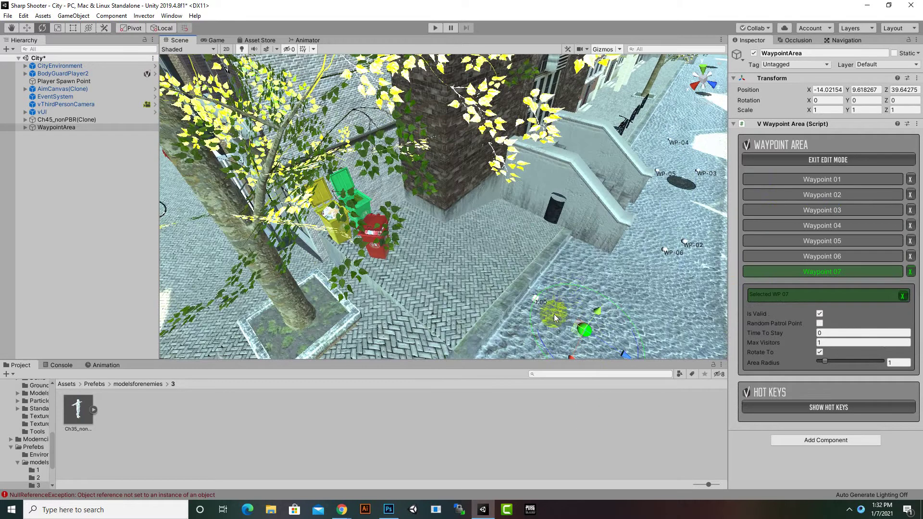
middle_drag(593, 310, 510, 246)
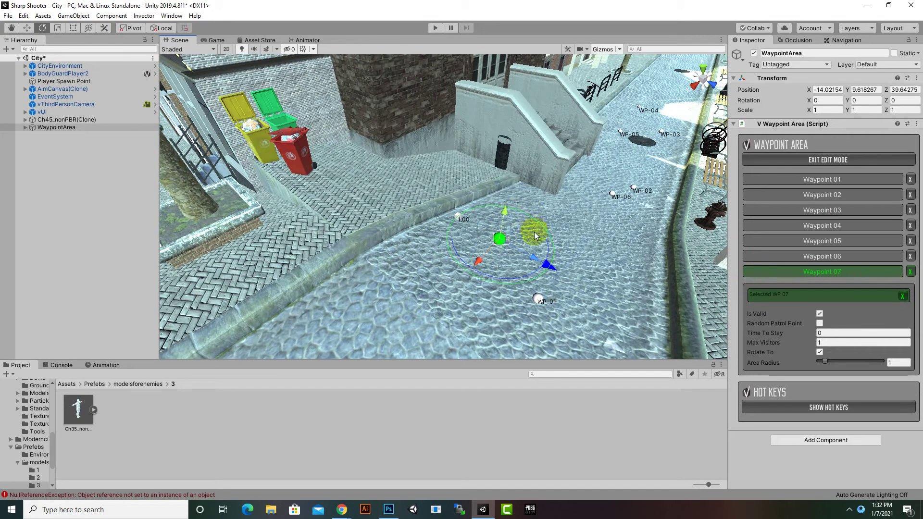
alt+drag(536, 231, 481, 265)
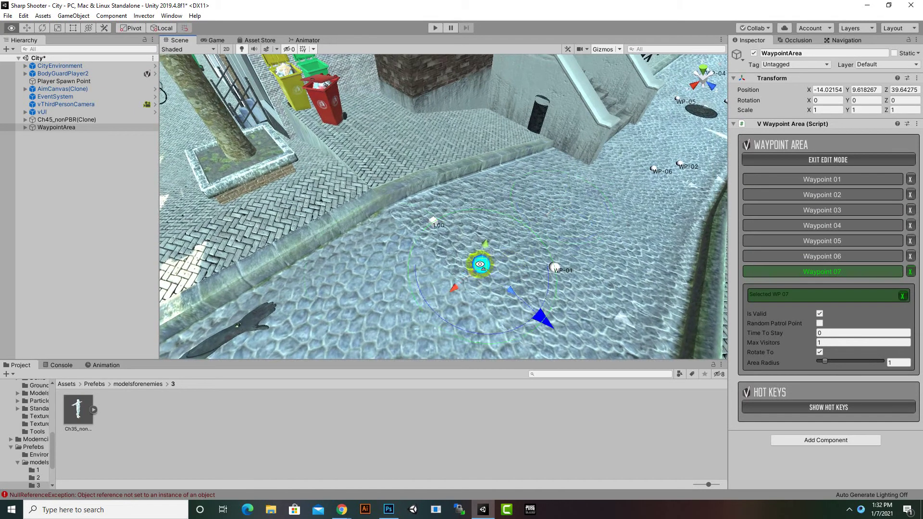
ctrl+click(382, 256)
ctrl+click(522, 192)
ctrl+click(474, 241)
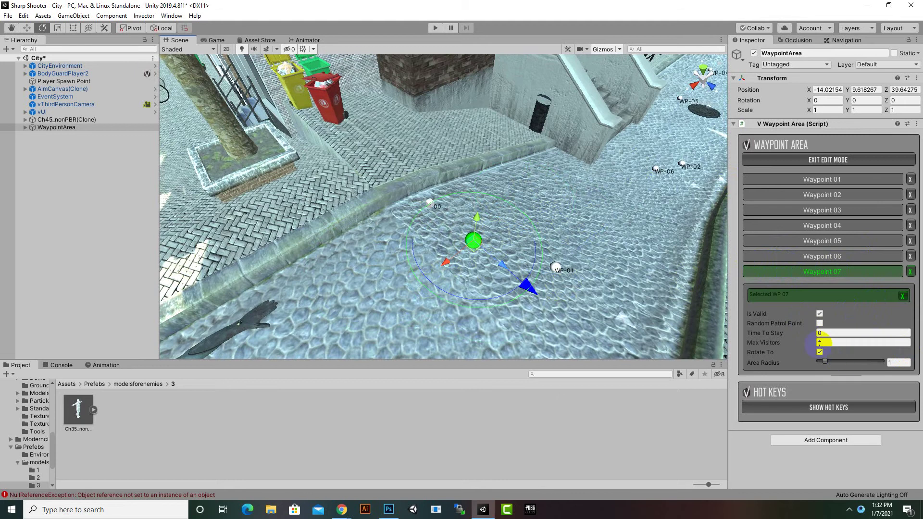
Set Waypoint 01's Time To Stay to 2 and rotate its facing direction toward the sidewalk opposite the stairs
click(837, 180)
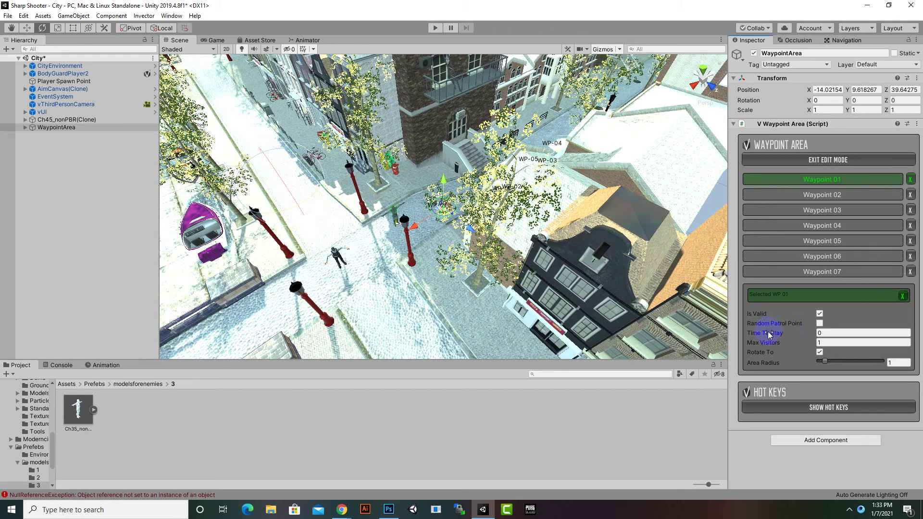
scroll(470, 251, up, 6)
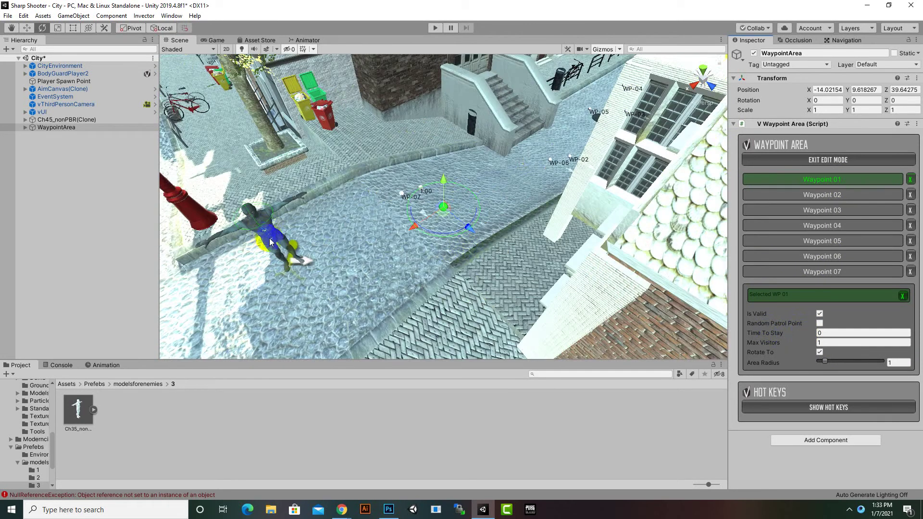
click(787, 335)
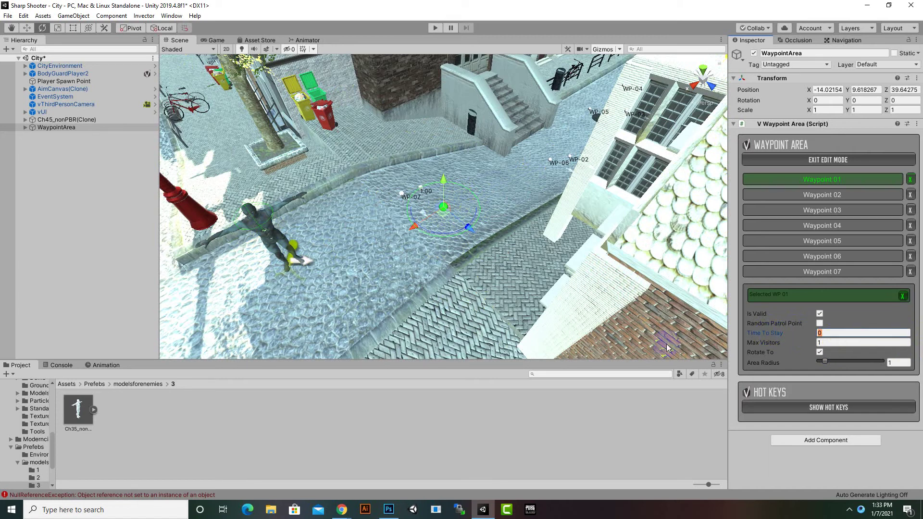
text(2)
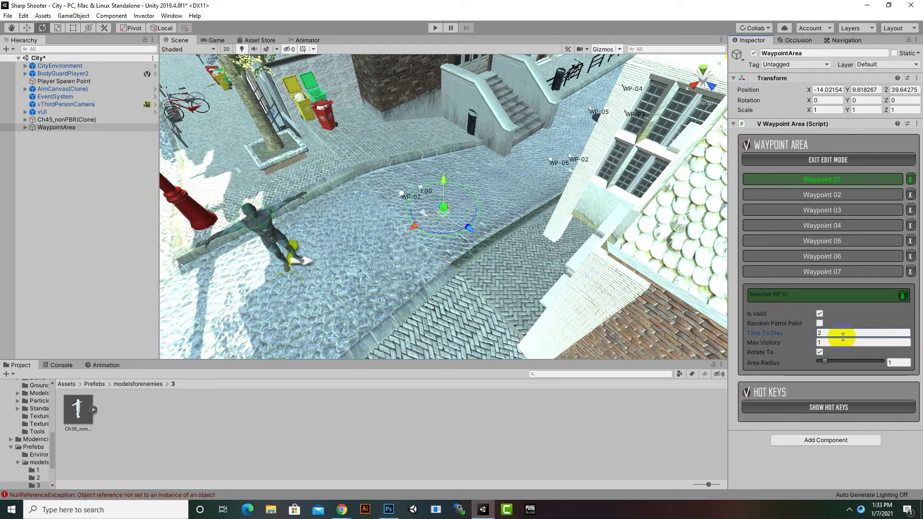
scroll(449, 231, up, 4)
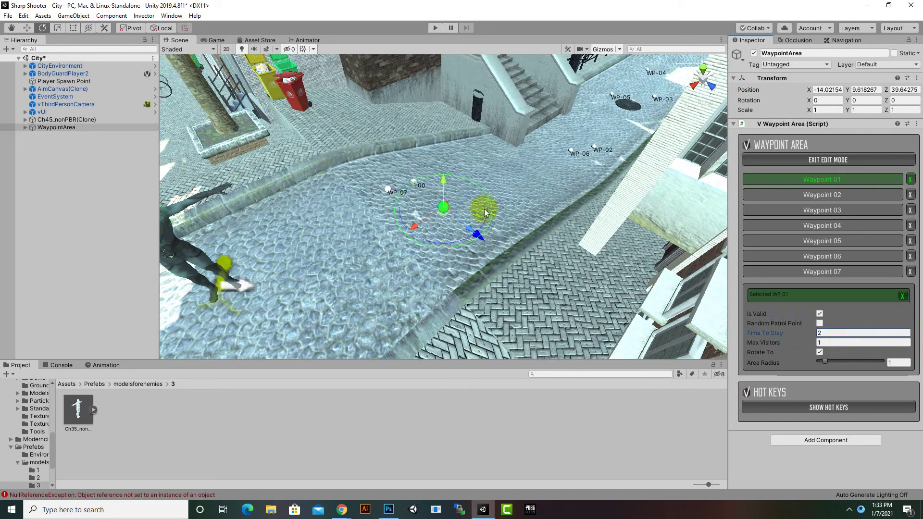
drag(483, 240, 431, 262)
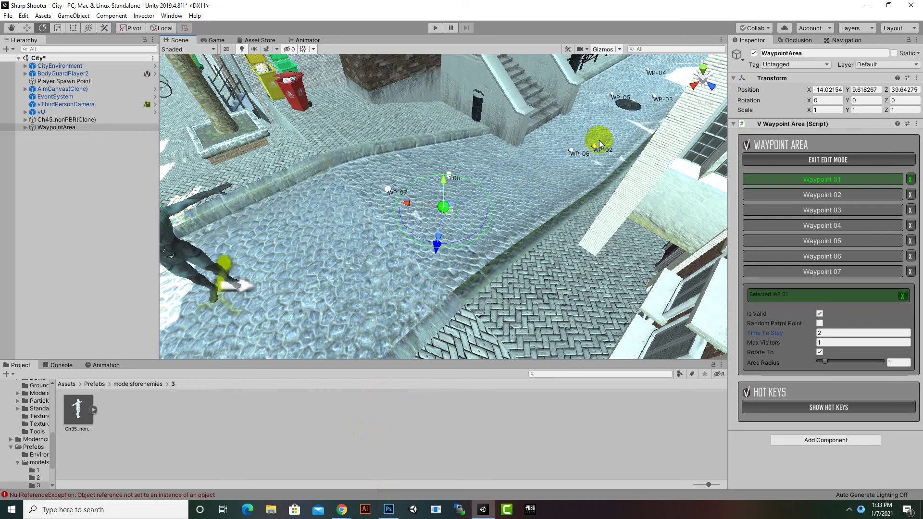
Rotate Waypoint 02 to face up the street toward WP-03 and set its Time To Stay to 3
click(806, 199)
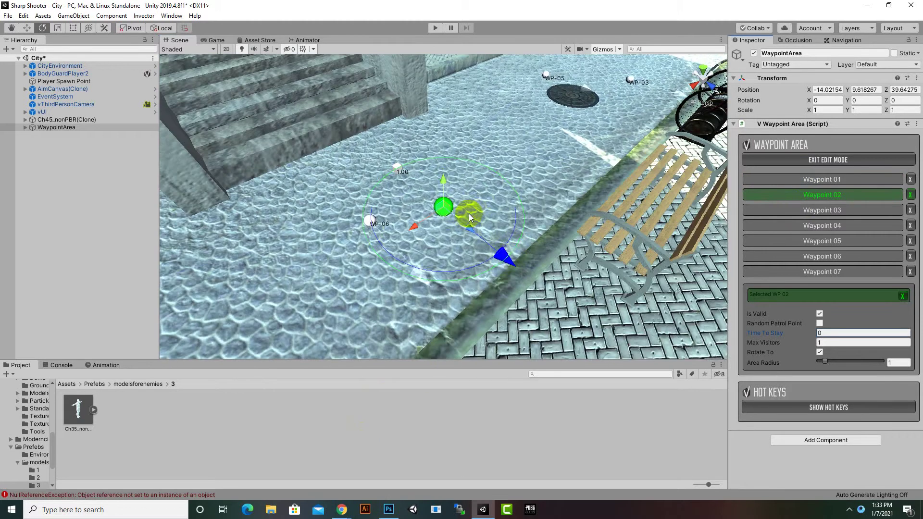
drag(507, 259, 393, 244)
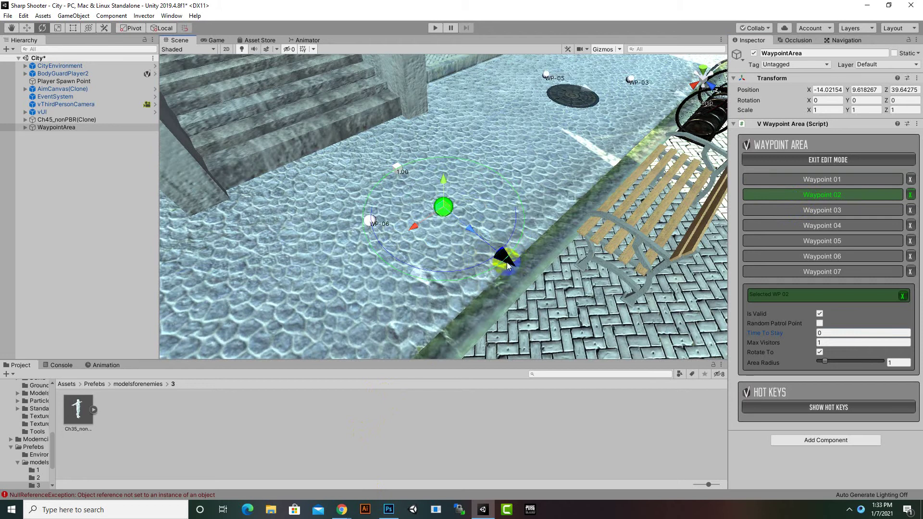
drag(507, 256, 499, 9)
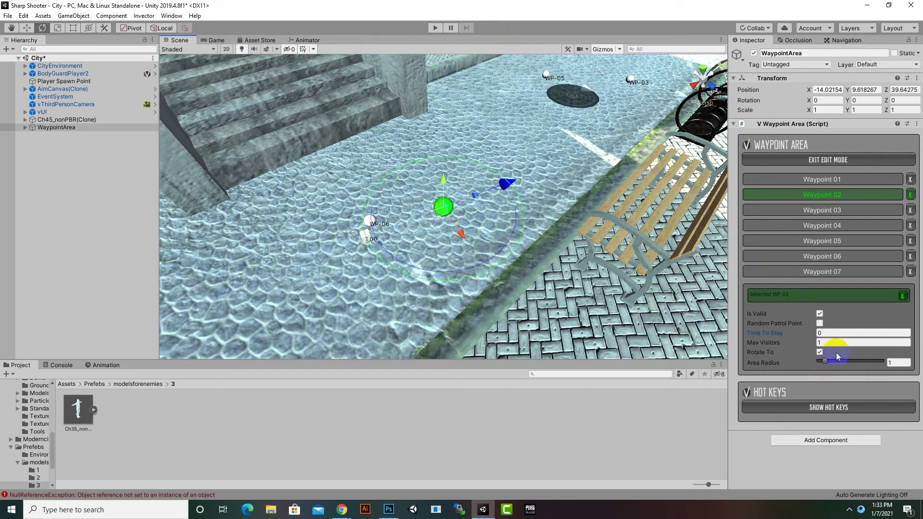
click(829, 333)
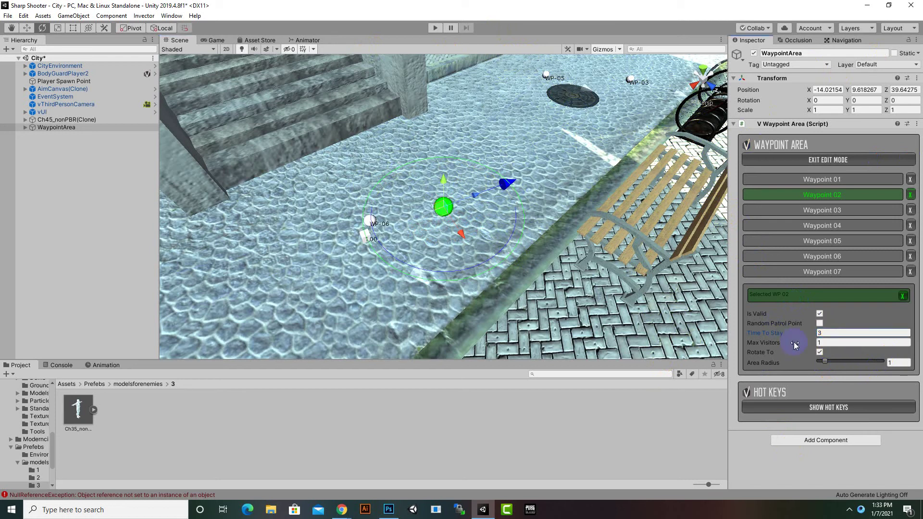
Set Waypoint 03's Time To Stay to 3 and rotate Waypoint 04 to face the brick houses across the street
scroll(526, 142, down, 4)
click(799, 211)
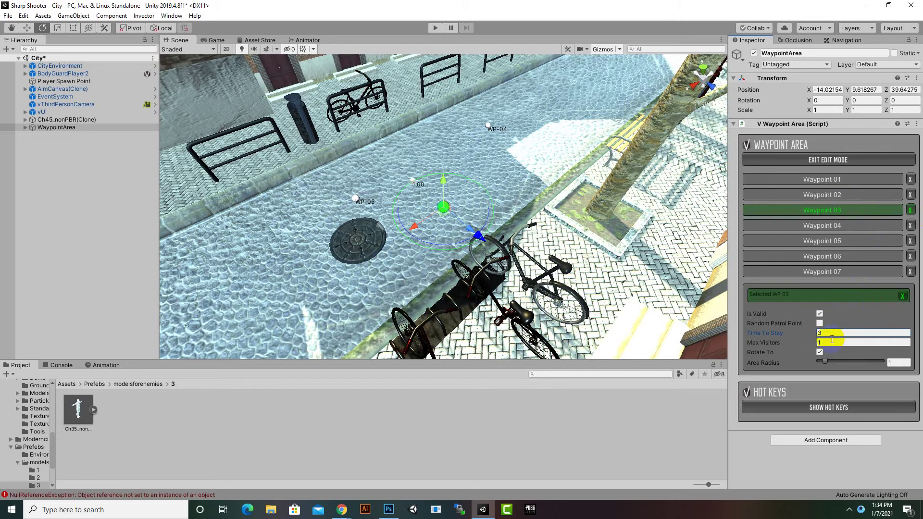
click(830, 225)
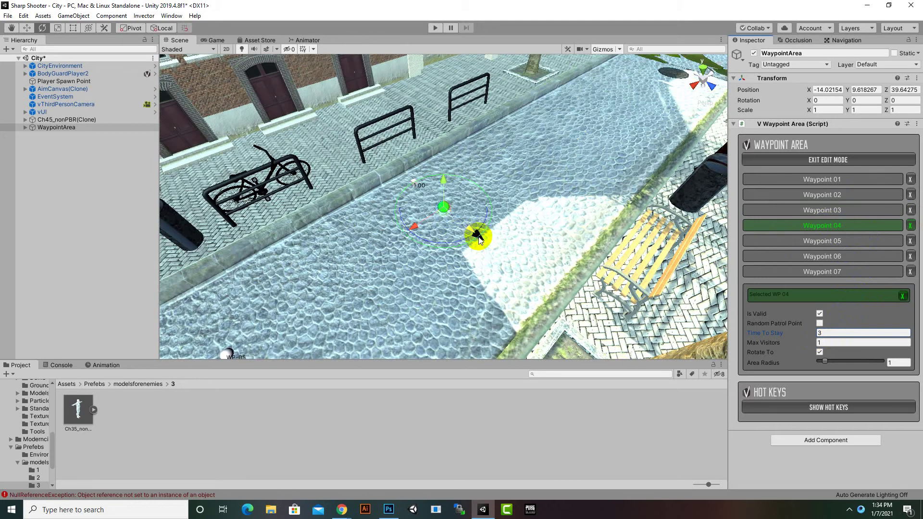
drag(479, 238, 534, 54)
scroll(551, 293, down, 3)
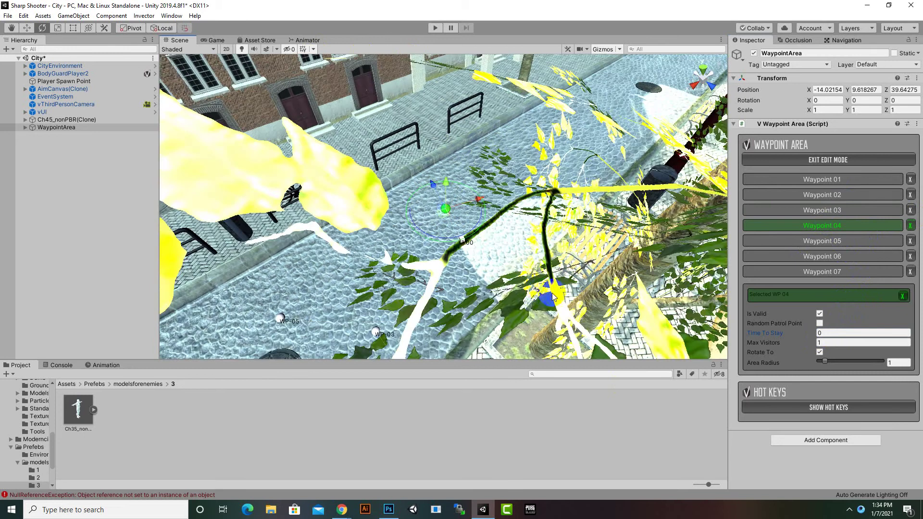
Set Time To Stay to 3 for Waypoint 07 and Waypoint 06, then select Waypoint 04
click(835, 244)
click(832, 257)
click(837, 272)
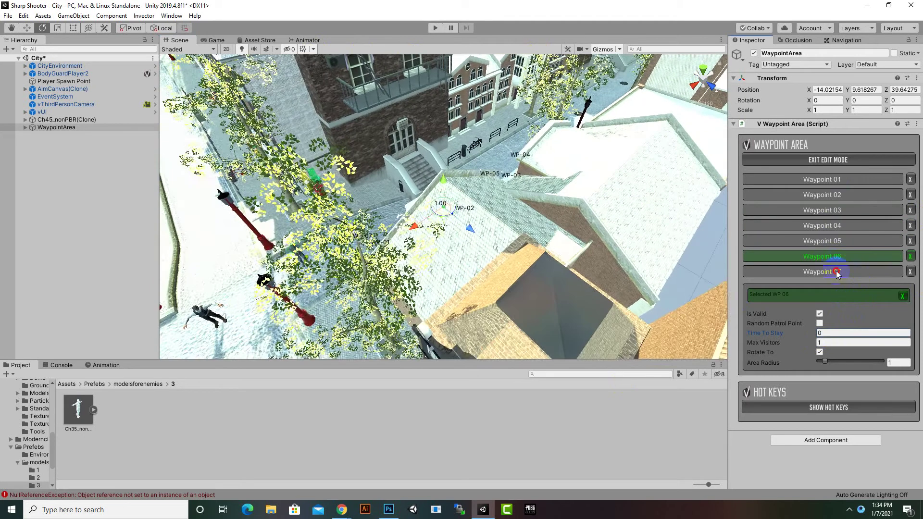
click(824, 332)
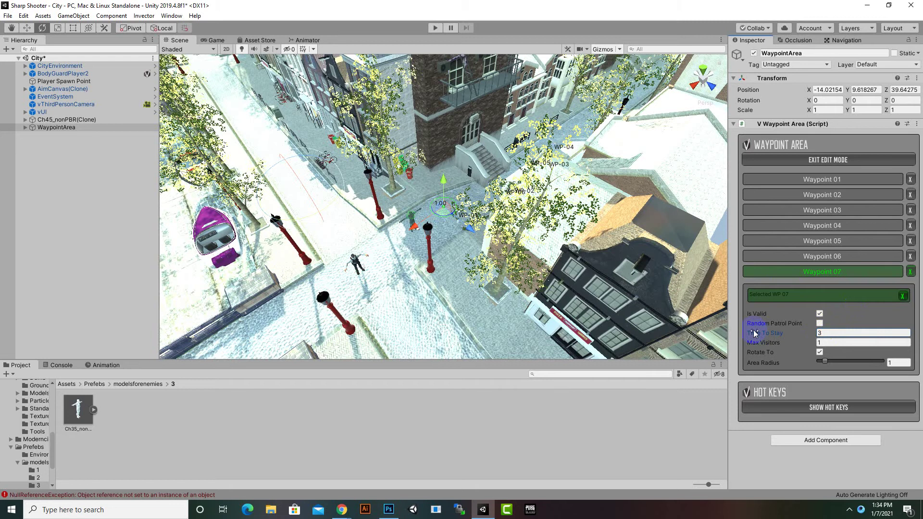
click(836, 257)
click(829, 332)
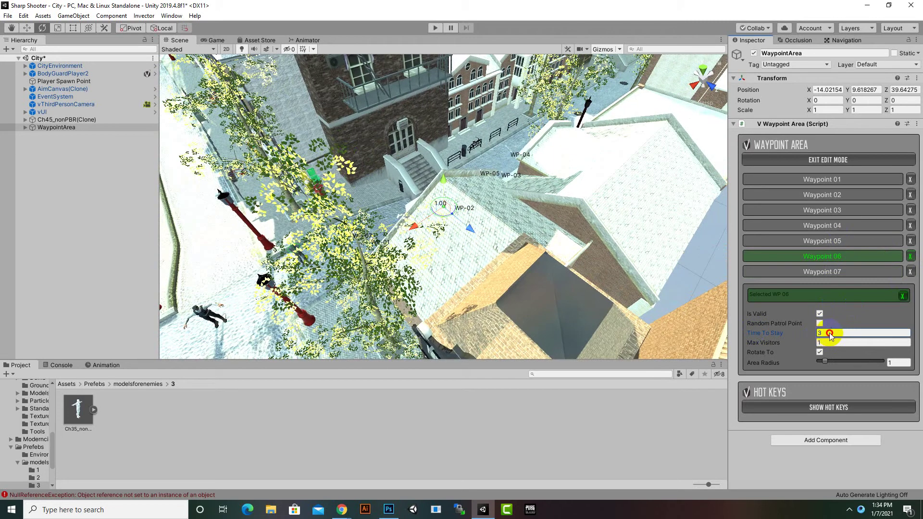
click(846, 229)
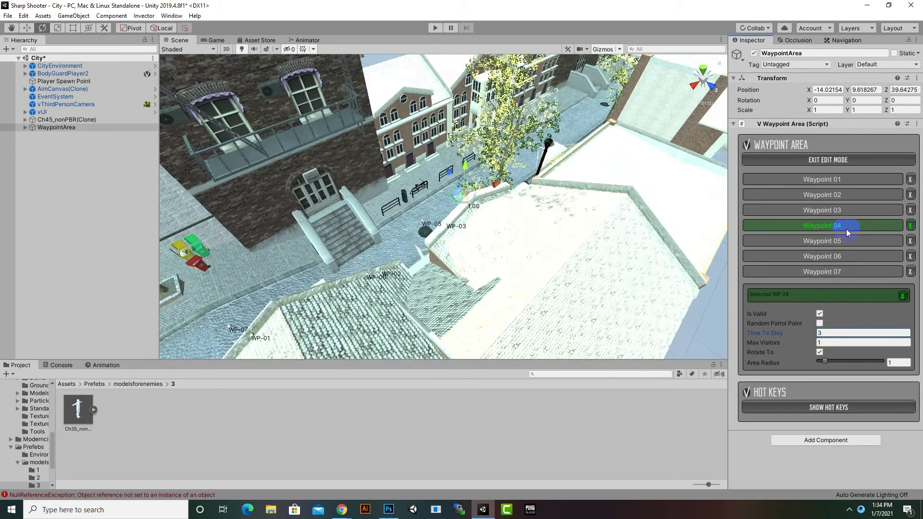
In the V Control AI waypoint settings of Ch45_nonPBR(Clone), assign WaypointArea as the Waypoint Area and turn off Random Starting Point
click(490, 239)
scroll(491, 239, down, 6)
middle_drag(458, 261, 600, 245)
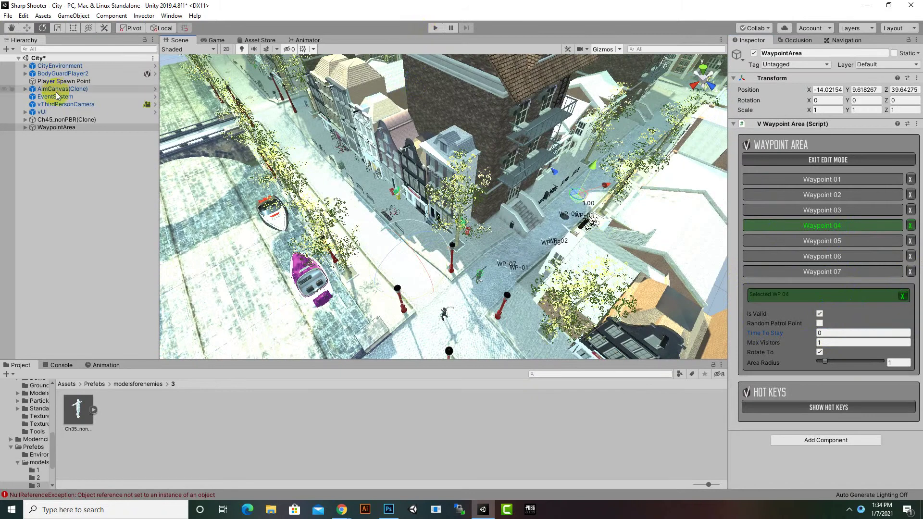
click(49, 124)
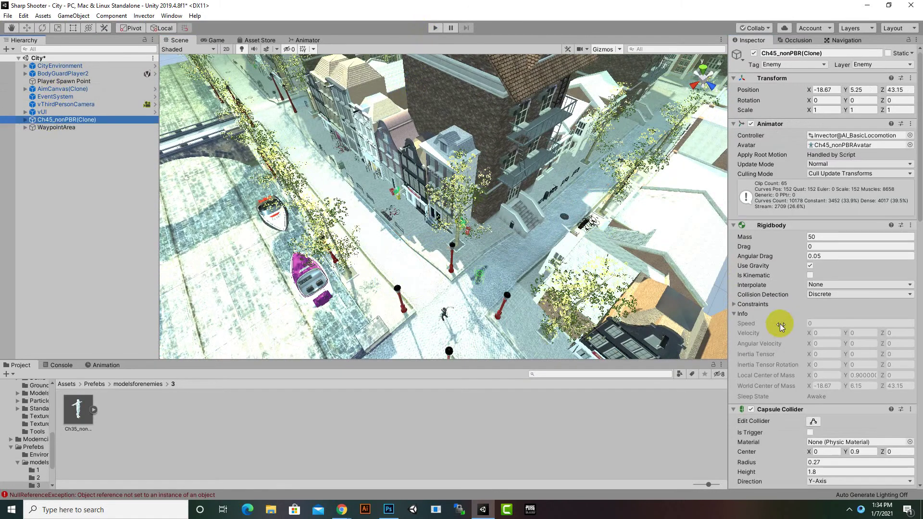
scroll(784, 320, down, 5)
click(823, 353)
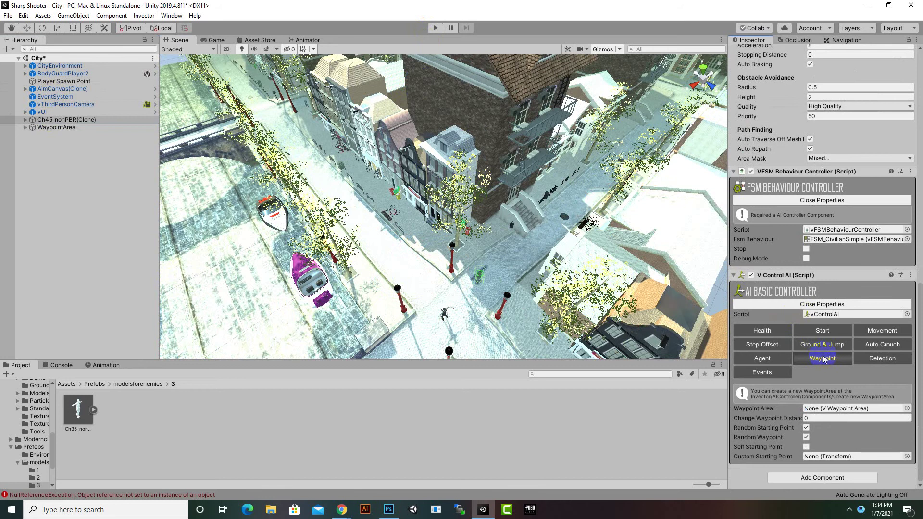
drag(38, 130, 817, 413)
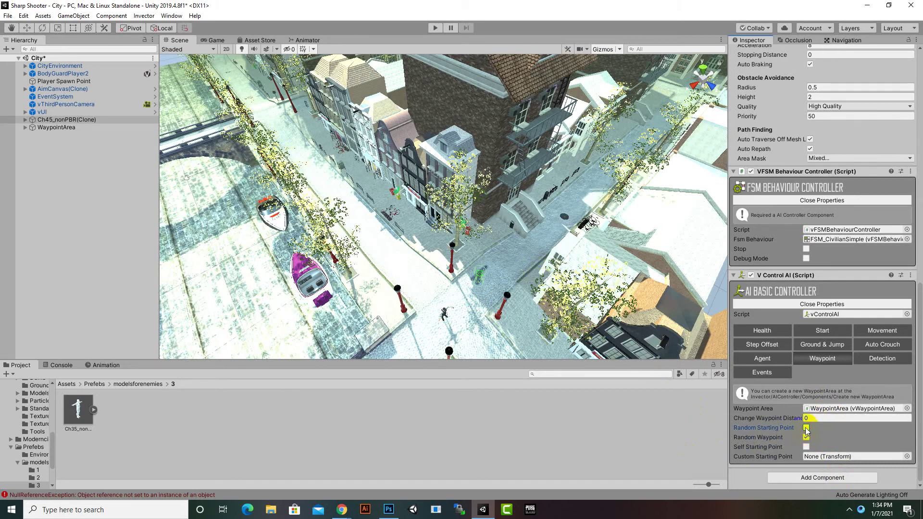
Run the scene in Play mode, walk the player up the street behind the enemy to check its patrol, and stop the test
click(435, 27)
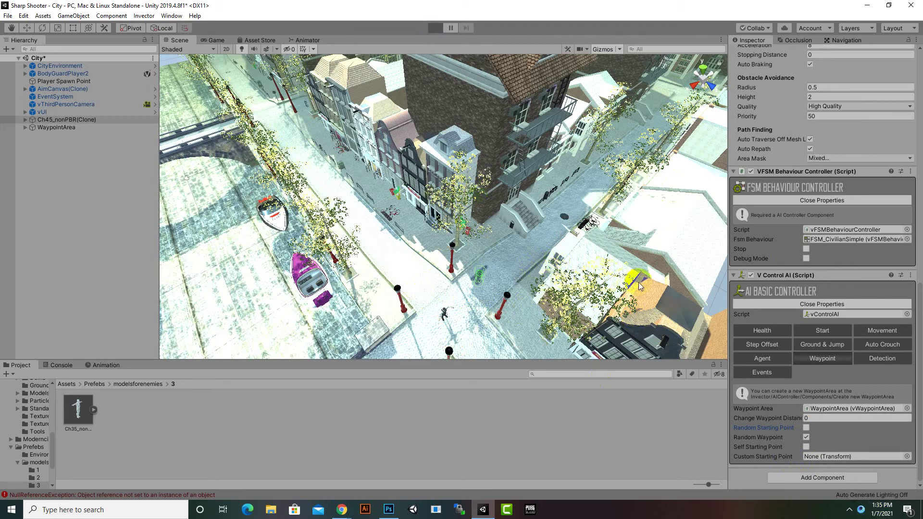
click(849, 509)
click(840, 472)
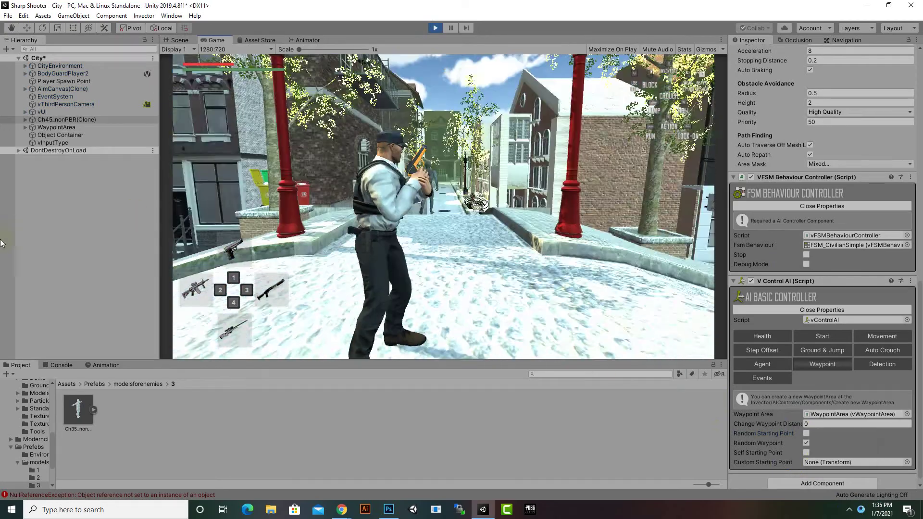
key(w)
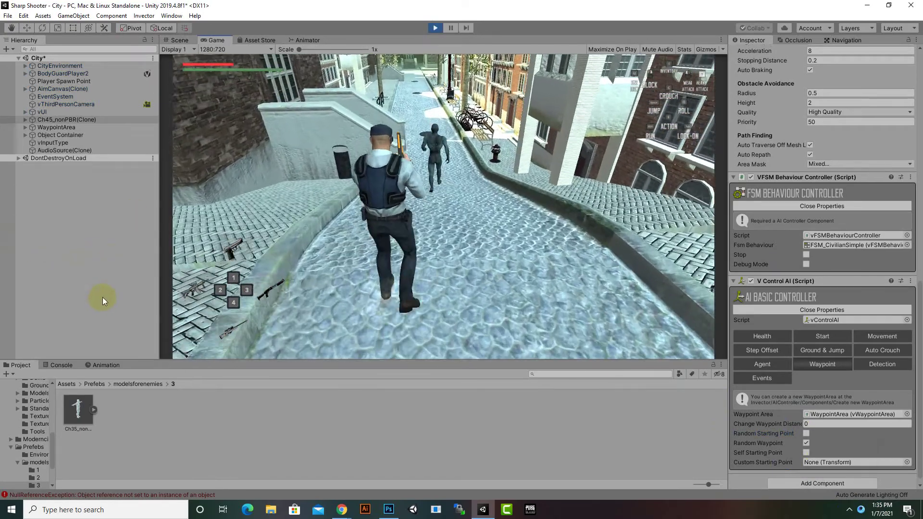
key(w)
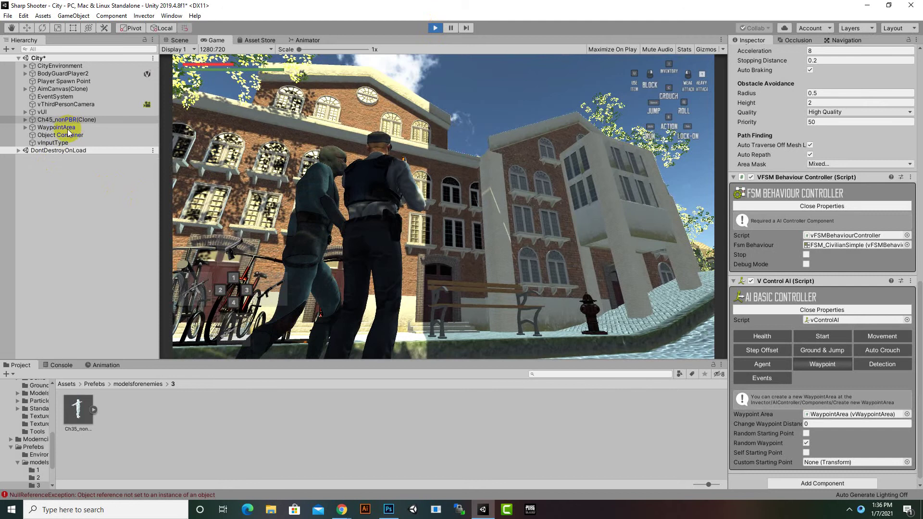
key(ctrl+p)
In the WaypointArea object, set Waypoint 01's Area Radius to 1.23
click(67, 128)
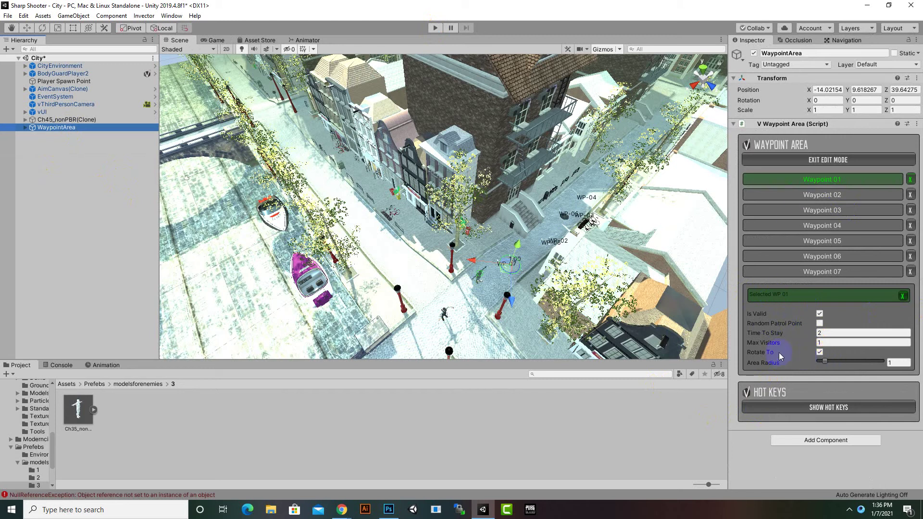
click(821, 334)
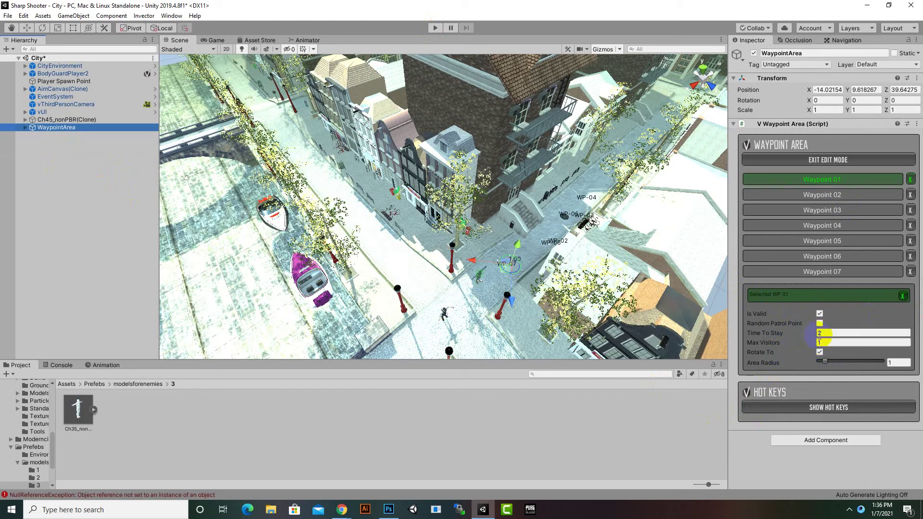
click(829, 342)
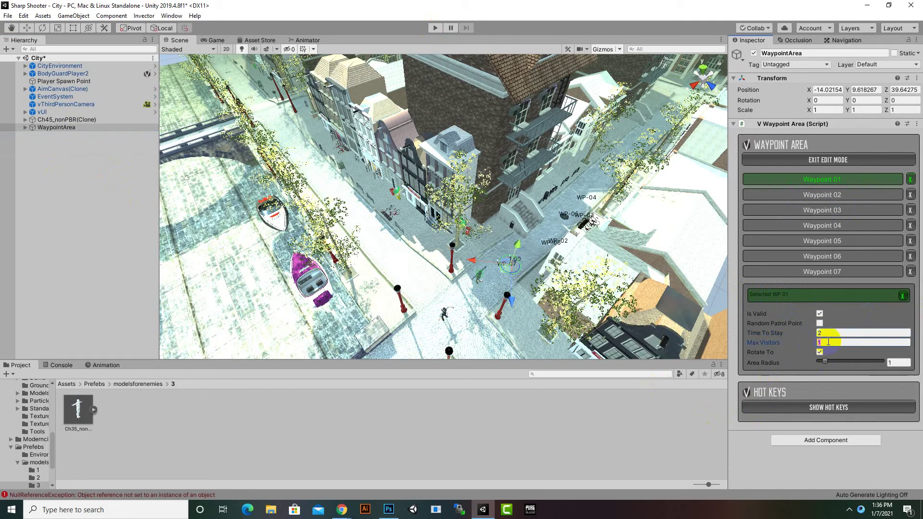
click(823, 342)
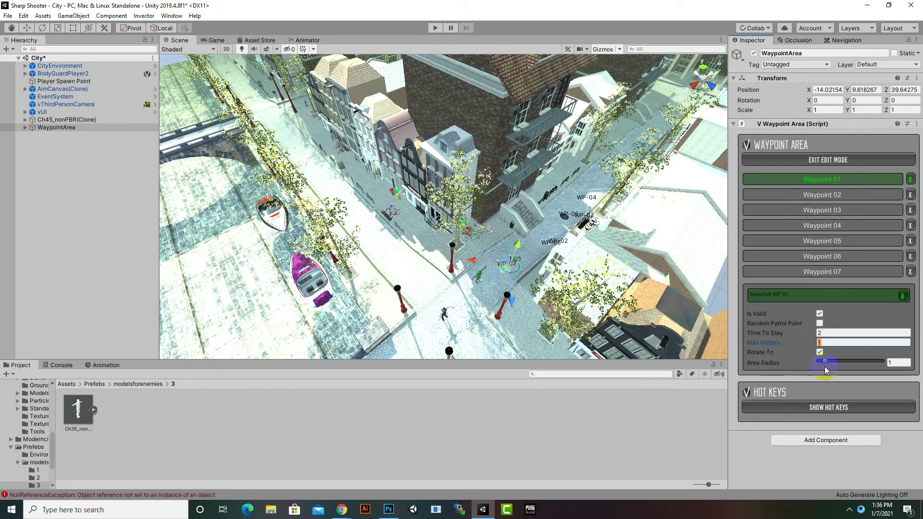
drag(825, 361, 827, 361)
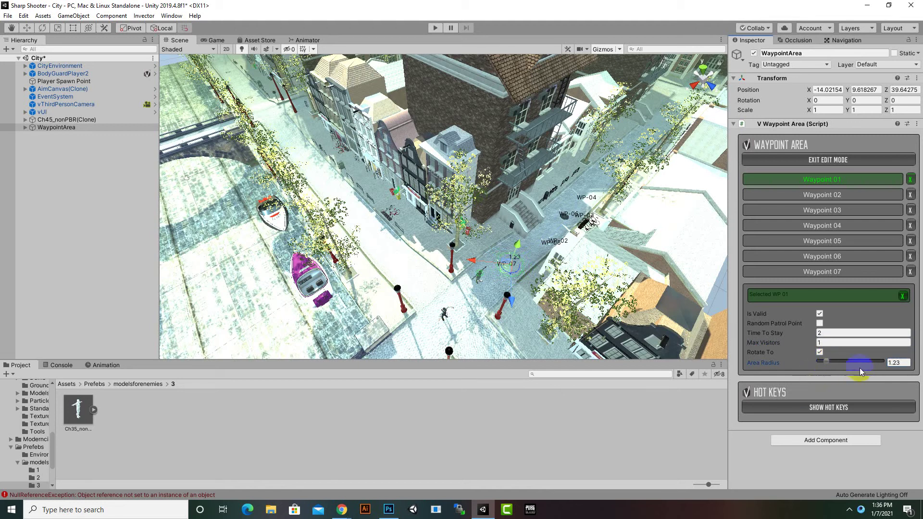
Review Waypoint 01's Time To Stay, Max Visitors and Random Patrol Point options, and inspect the settings of Waypoints 02, 03 and 04
click(834, 335)
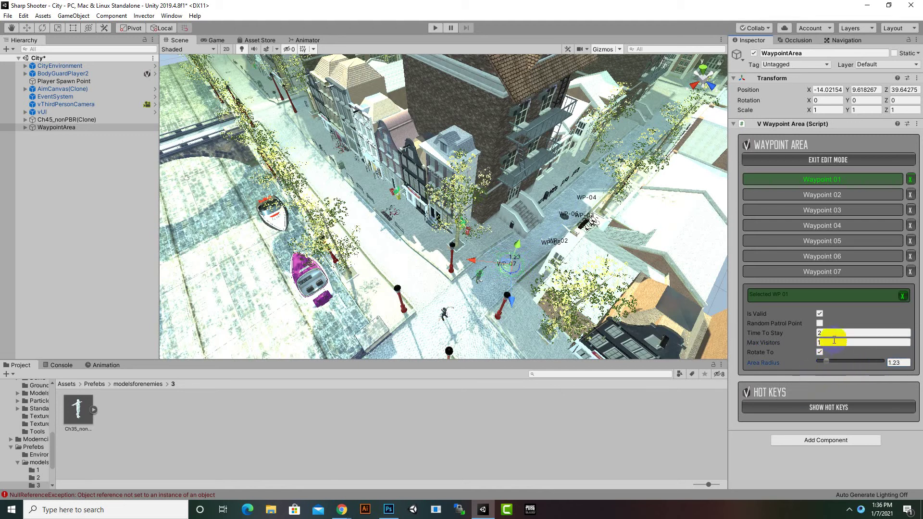
click(832, 333)
click(820, 324)
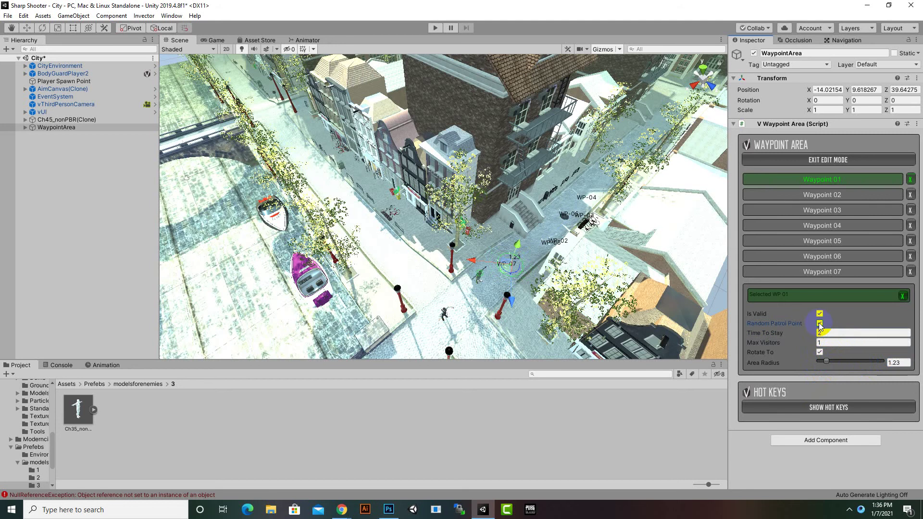
click(821, 324)
click(833, 196)
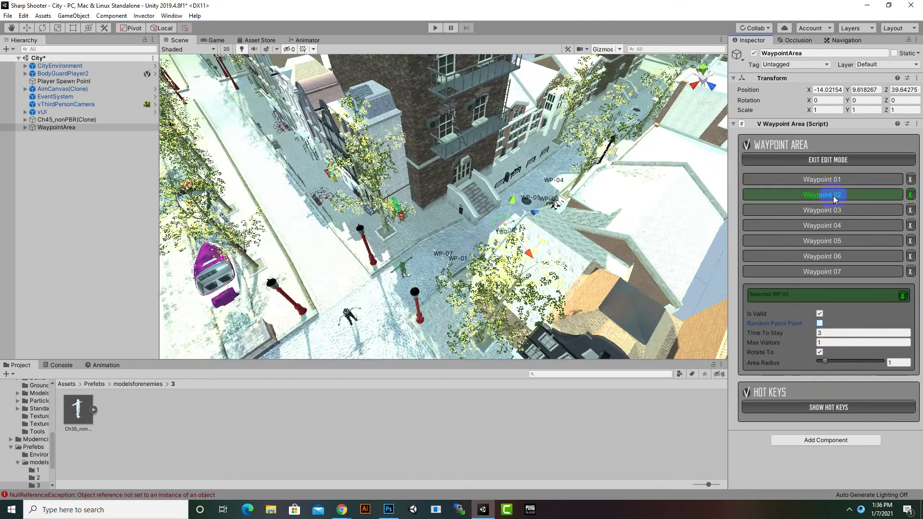
click(825, 212)
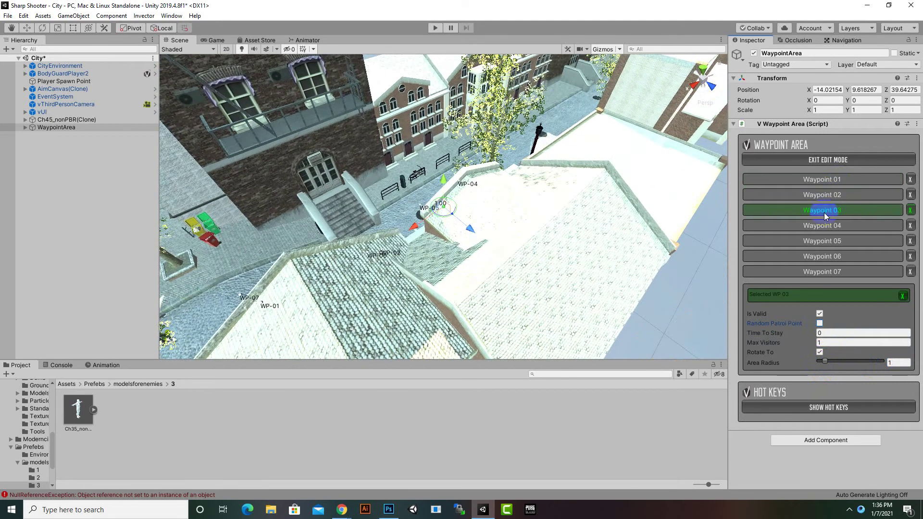
click(823, 224)
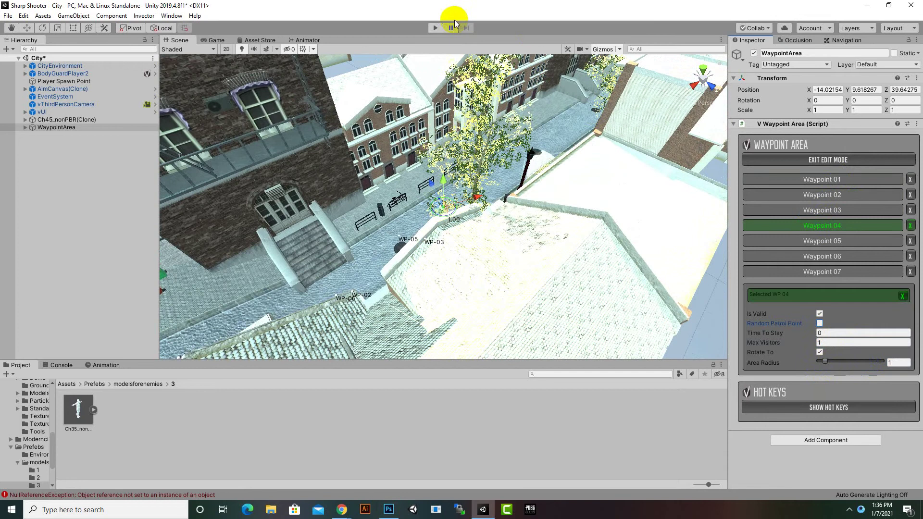
Run the scene in Play mode and follow the enemy's patrol between the street waypoints in the Scene view
click(435, 28)
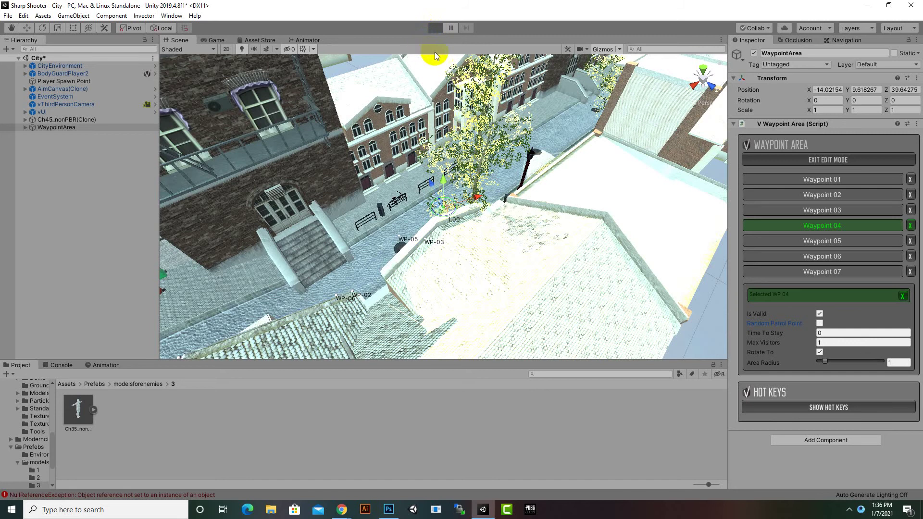
click(303, 57)
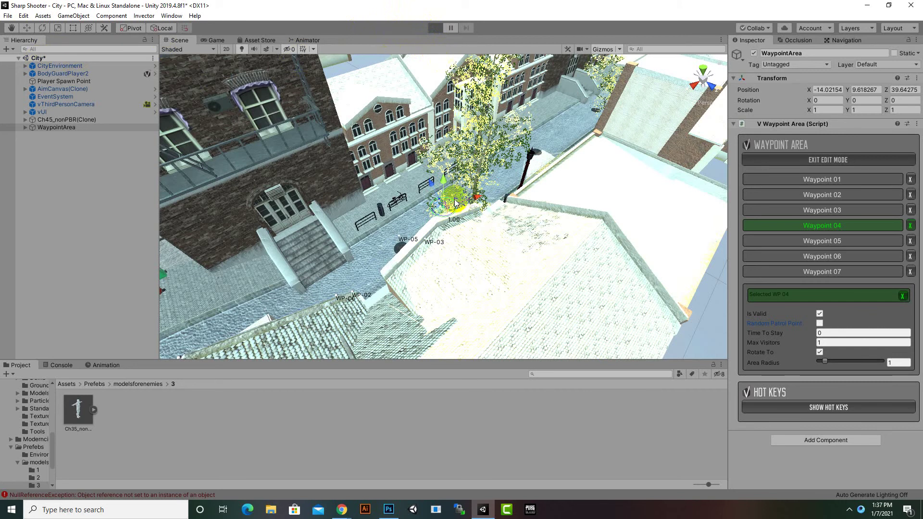
click(825, 250)
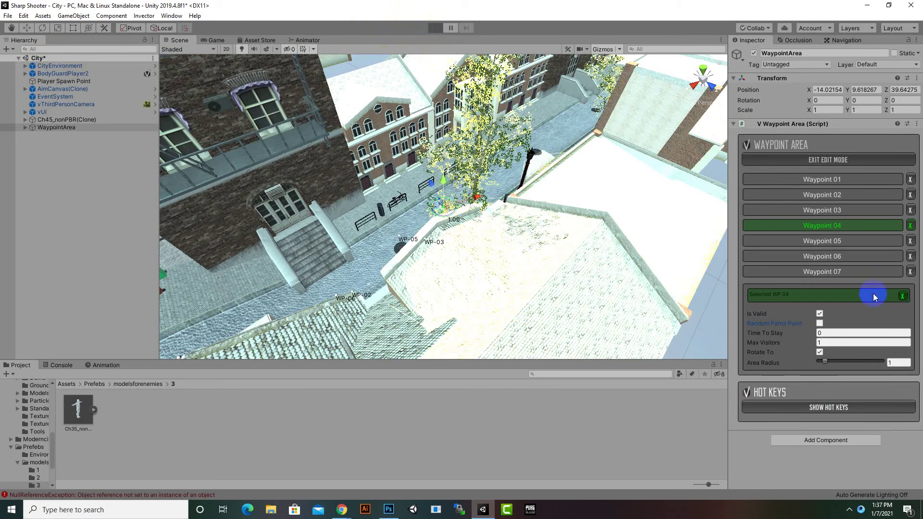
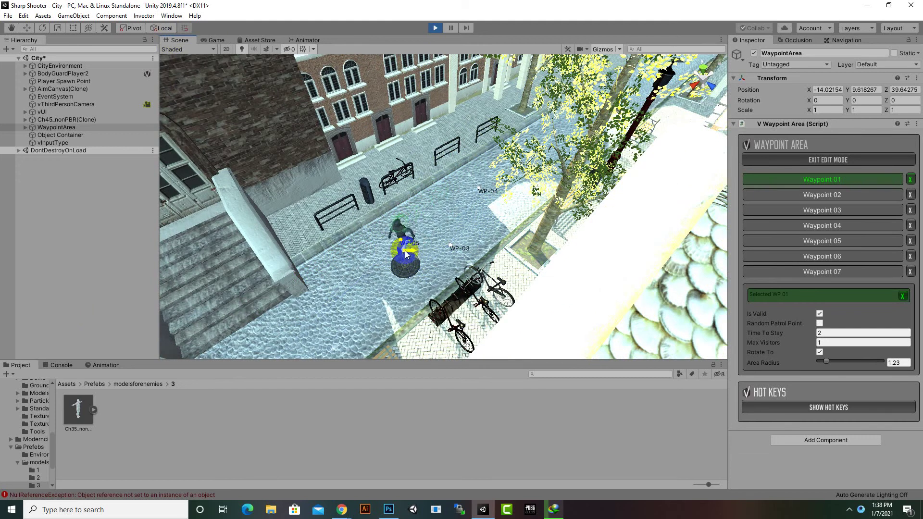
middle_drag(444, 195, 520, 198)
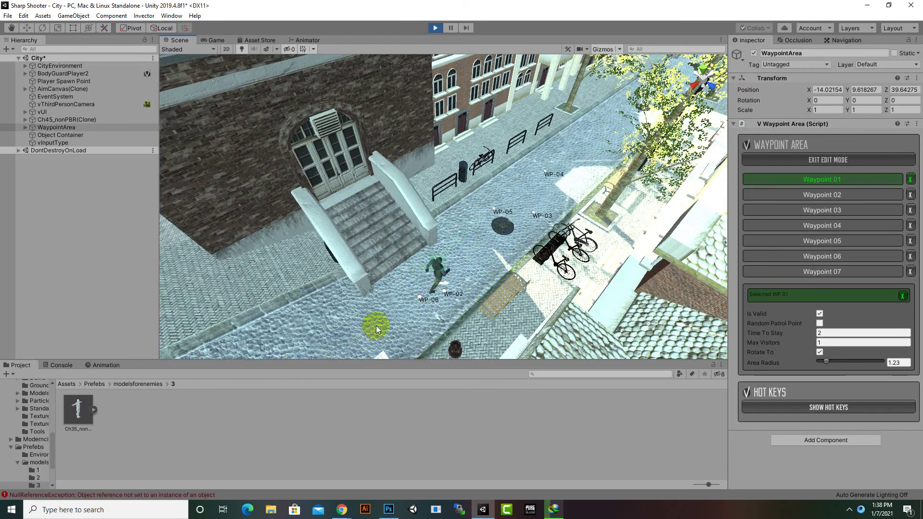
scroll(376, 321, down, 2)
scroll(478, 304, up, 2)
middle_drag(410, 324, 493, 325)
scroll(529, 286, down, 4)
middle_drag(544, 284, 548, 265)
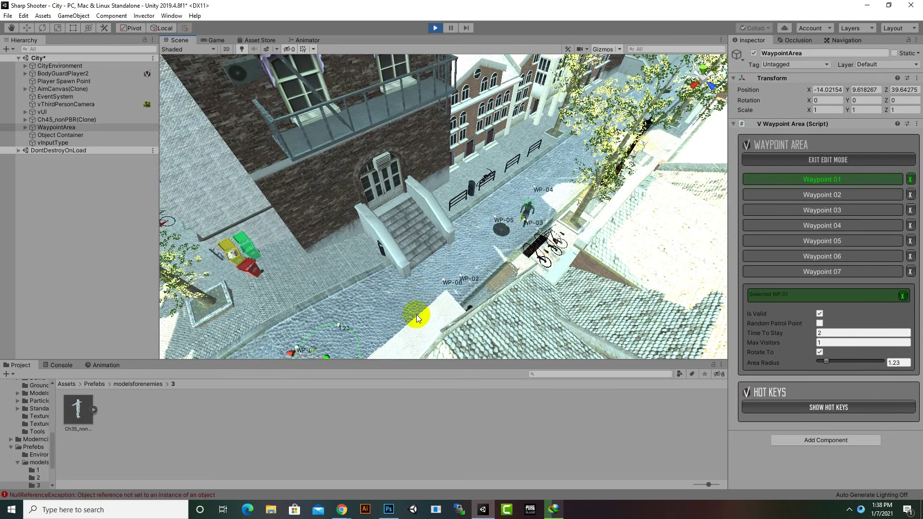
scroll(387, 278, down, 2)
middle_drag(393, 299, 402, 266)
scroll(402, 283, up, 1)
scroll(432, 255, up, 1)
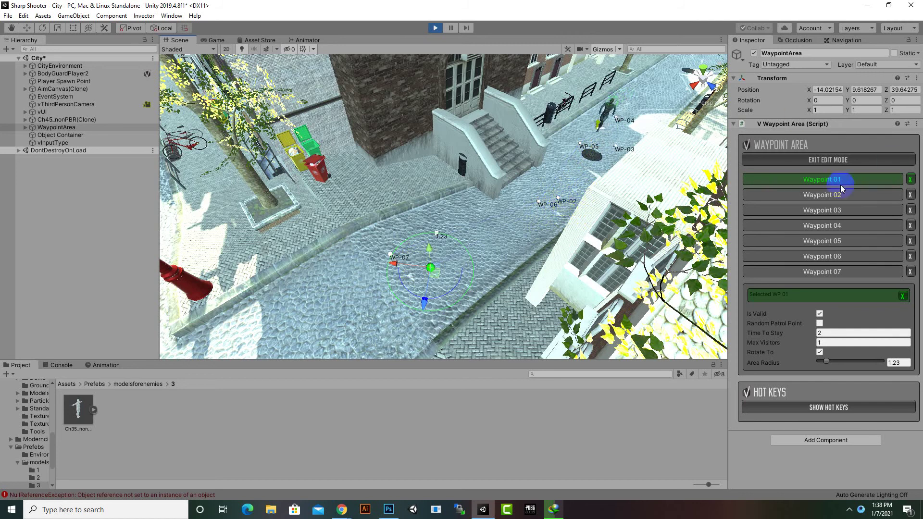
Check the Time To Stay settings of Waypoints 02 through 07 while the scene is running
click(818, 195)
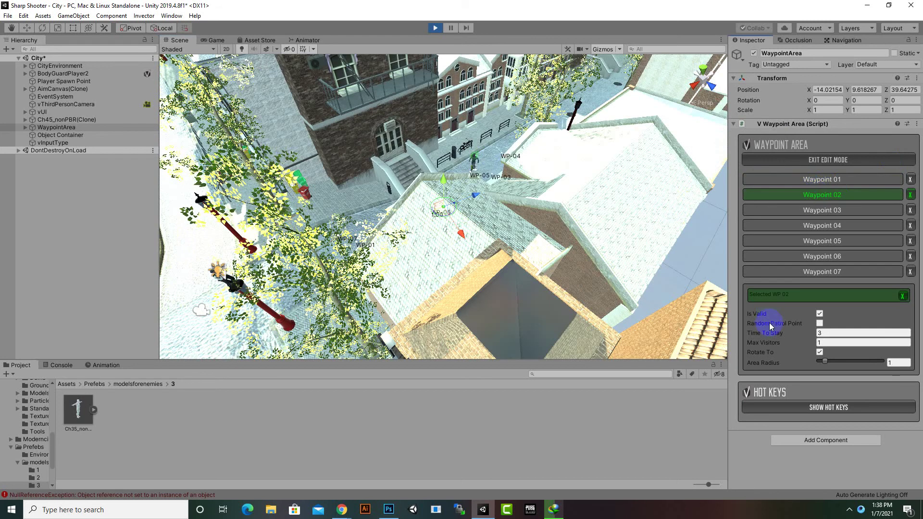
click(840, 193)
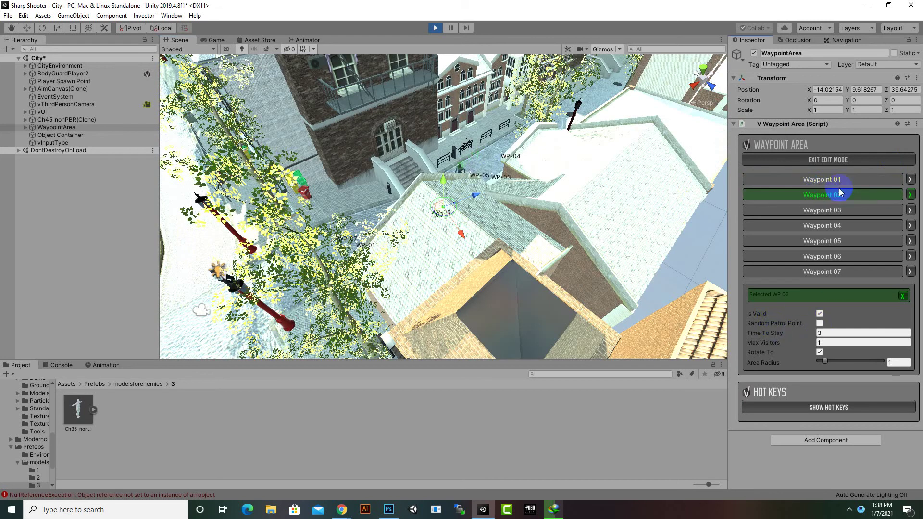
click(839, 213)
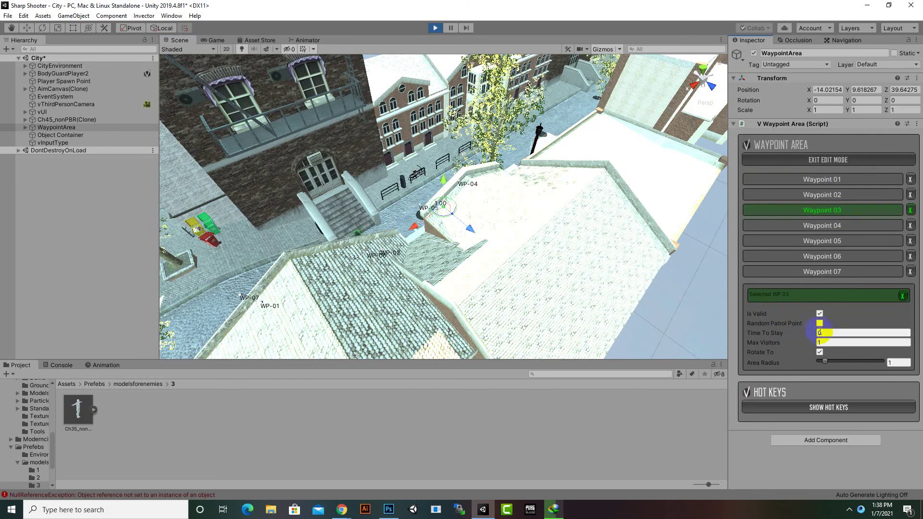
click(835, 302)
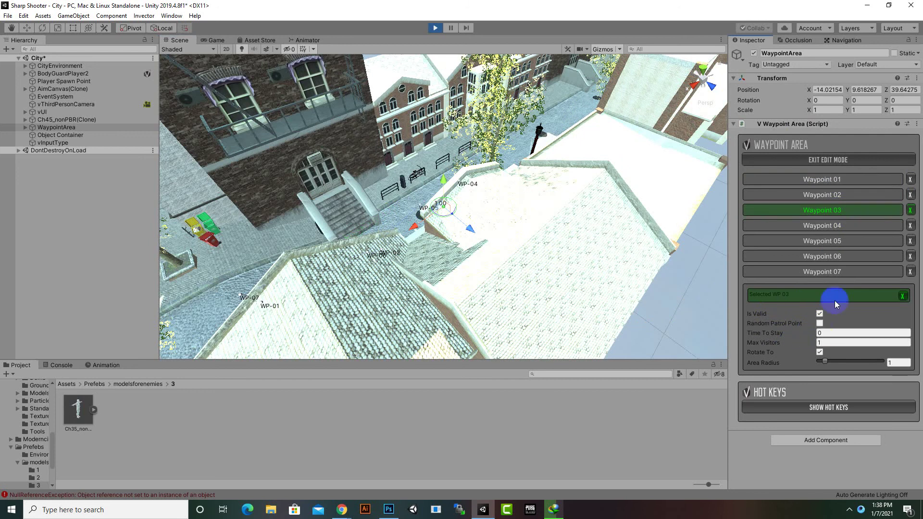
click(825, 227)
click(842, 245)
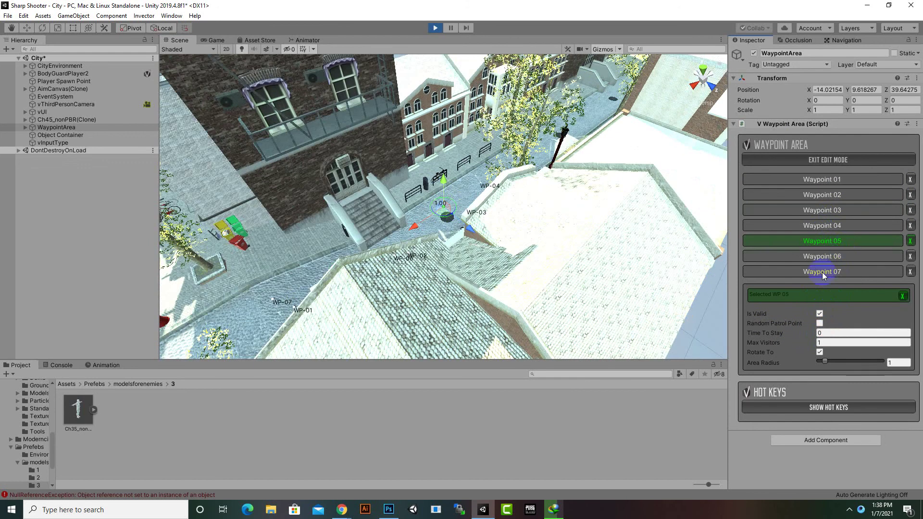
click(833, 257)
click(830, 272)
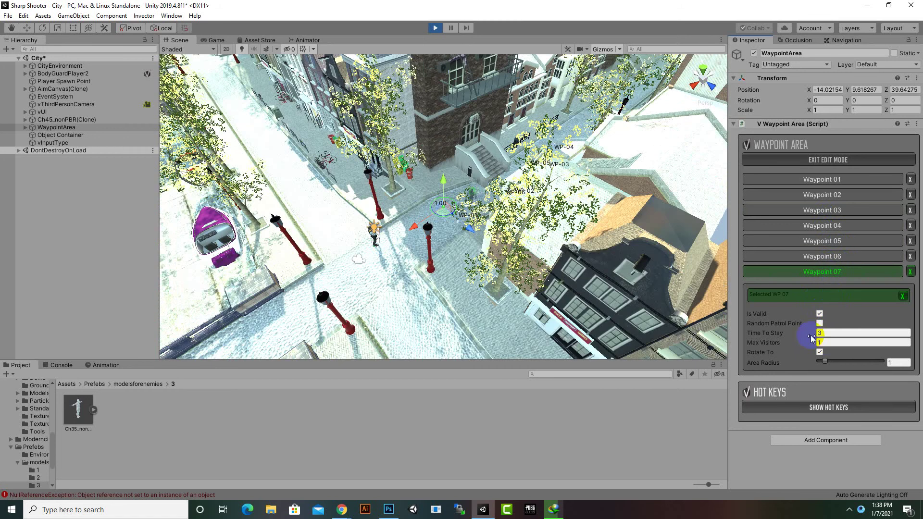
Set Time To Stay to 3 for Waypoints 06 through 03 in the running scene
click(839, 258)
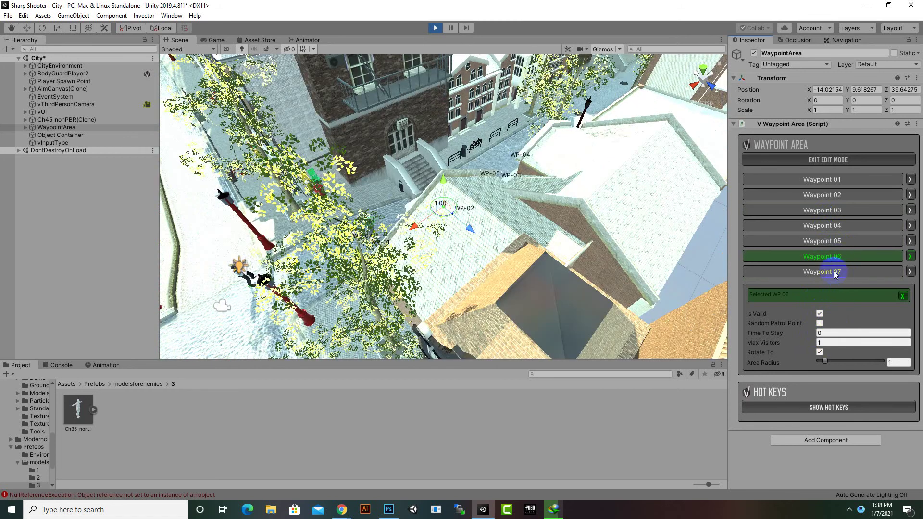
click(831, 333)
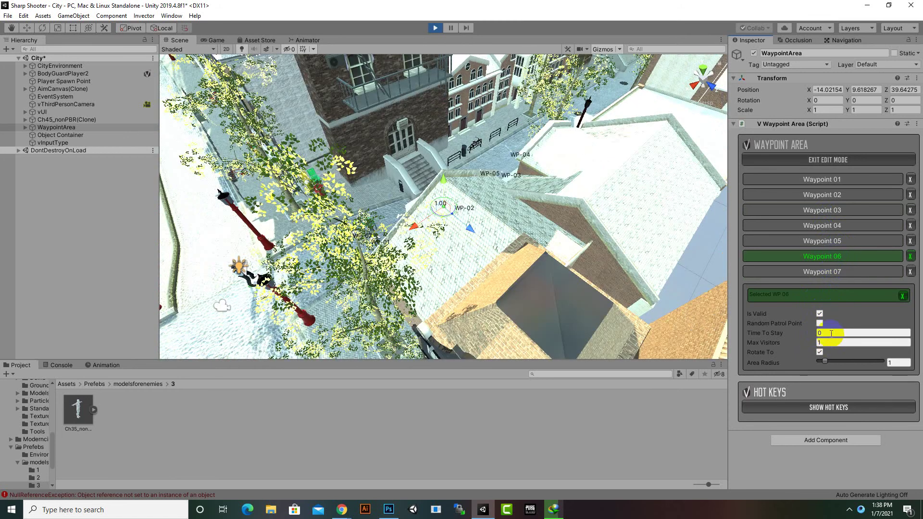
click(842, 241)
click(836, 334)
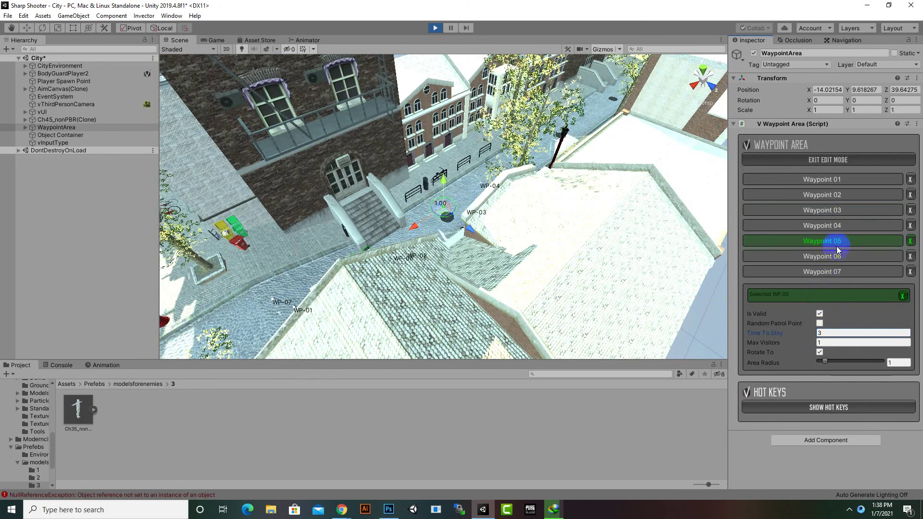
click(839, 227)
click(839, 211)
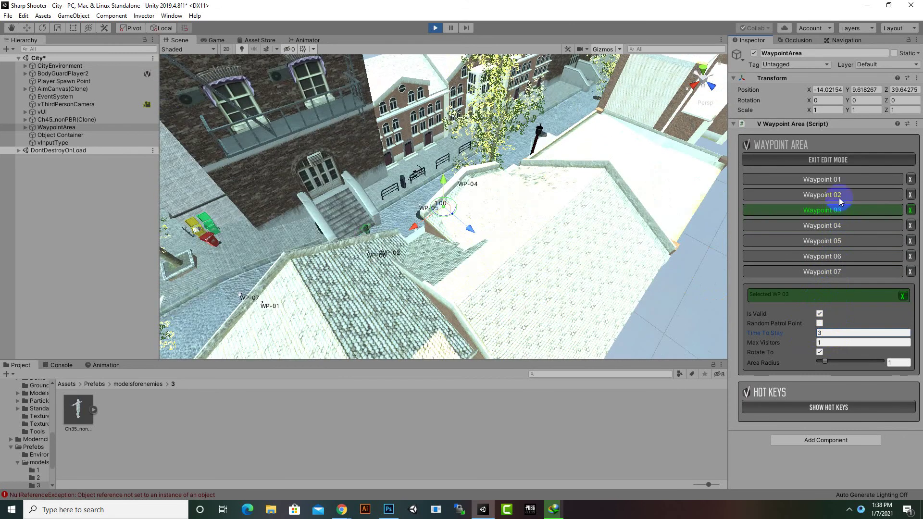
Select Waypoint 02 and watch closely how the enemy patrols and waits at the nearby street waypoints
click(840, 196)
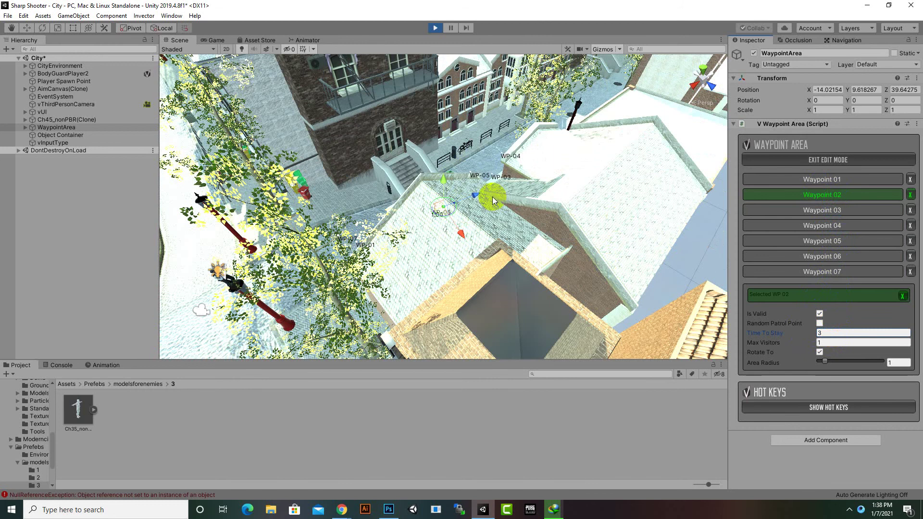
scroll(475, 164, up, 10)
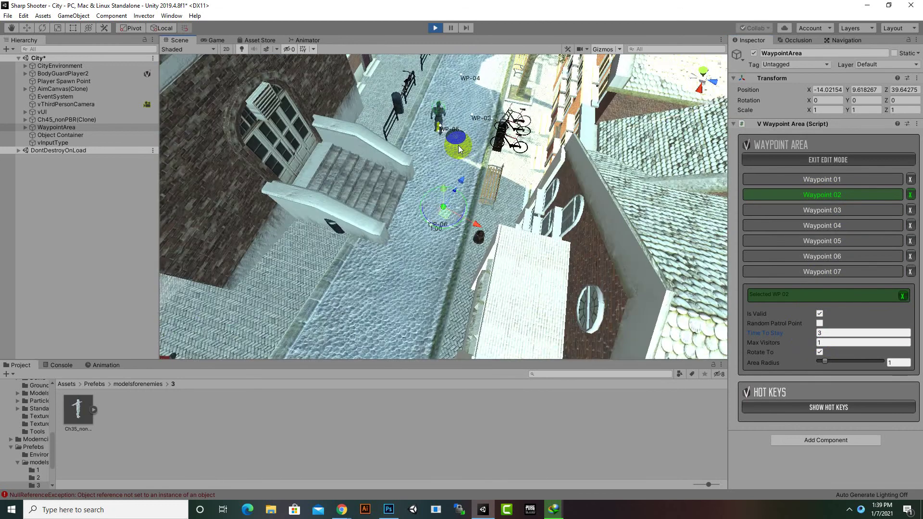
scroll(461, 146, up, 4)
middle_drag(477, 145, 464, 217)
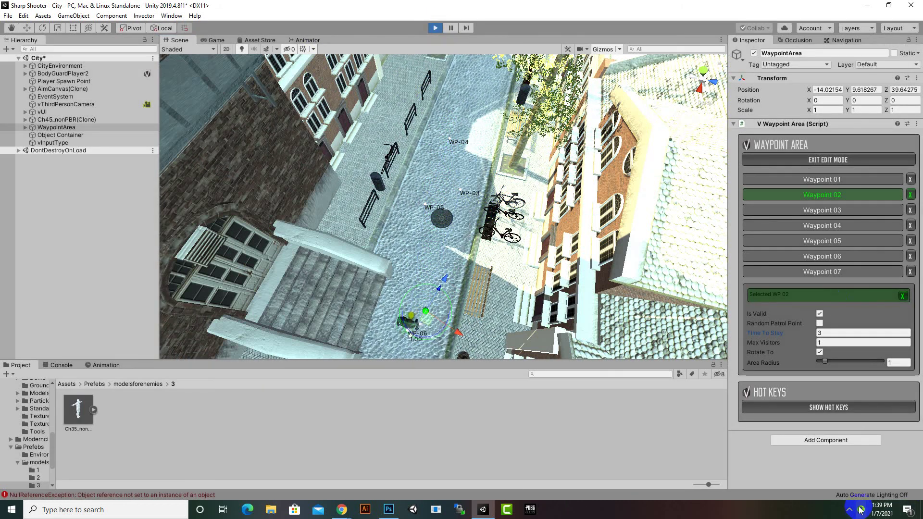
click(849, 509)
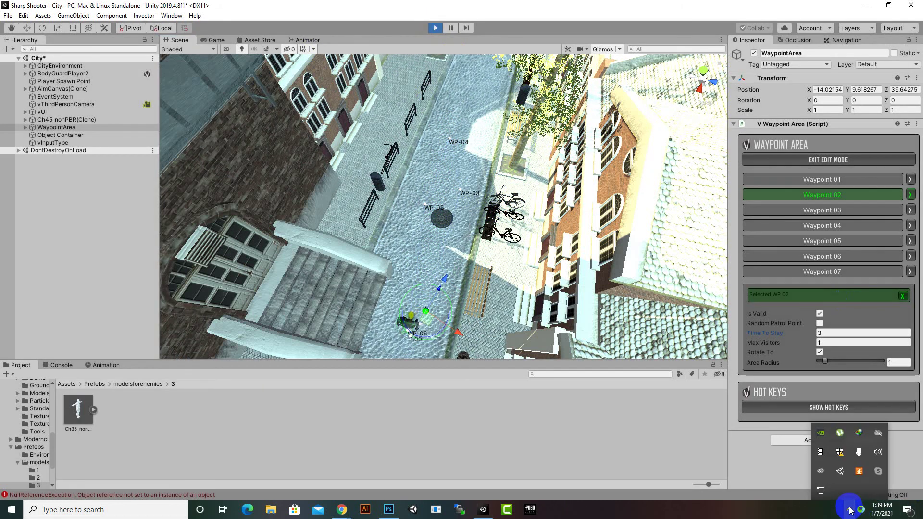